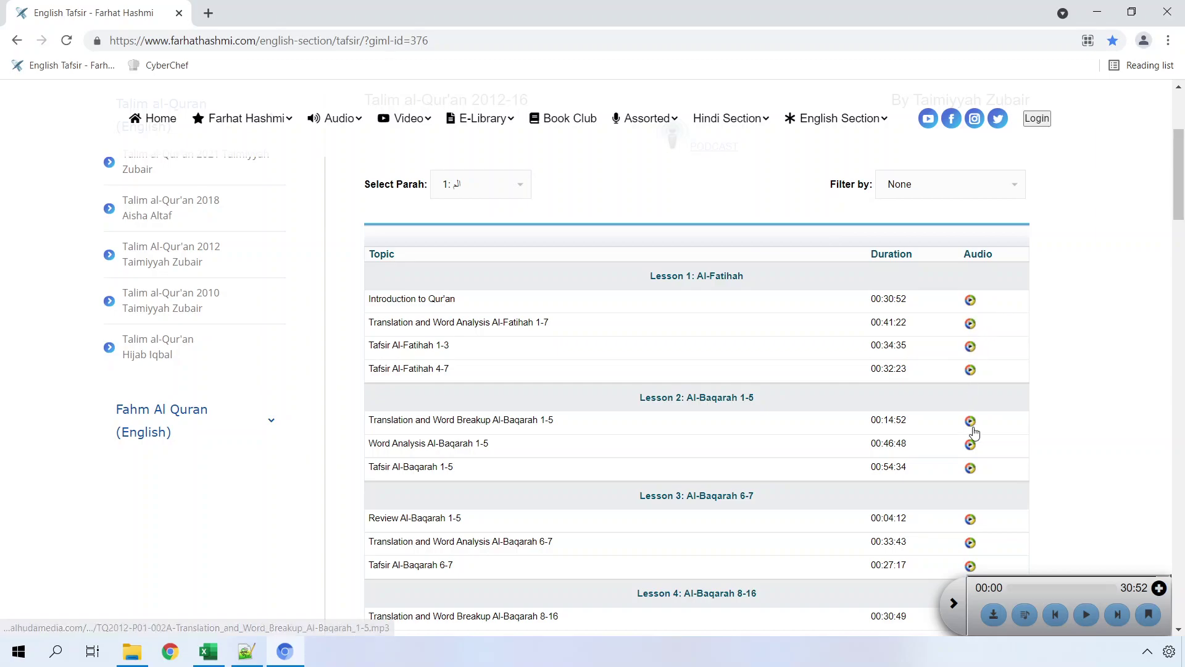
- Scroll through the Talim al-Qur'an 2012-16 lesson list to review the audio entries
scroll(973, 433, "down", 17)
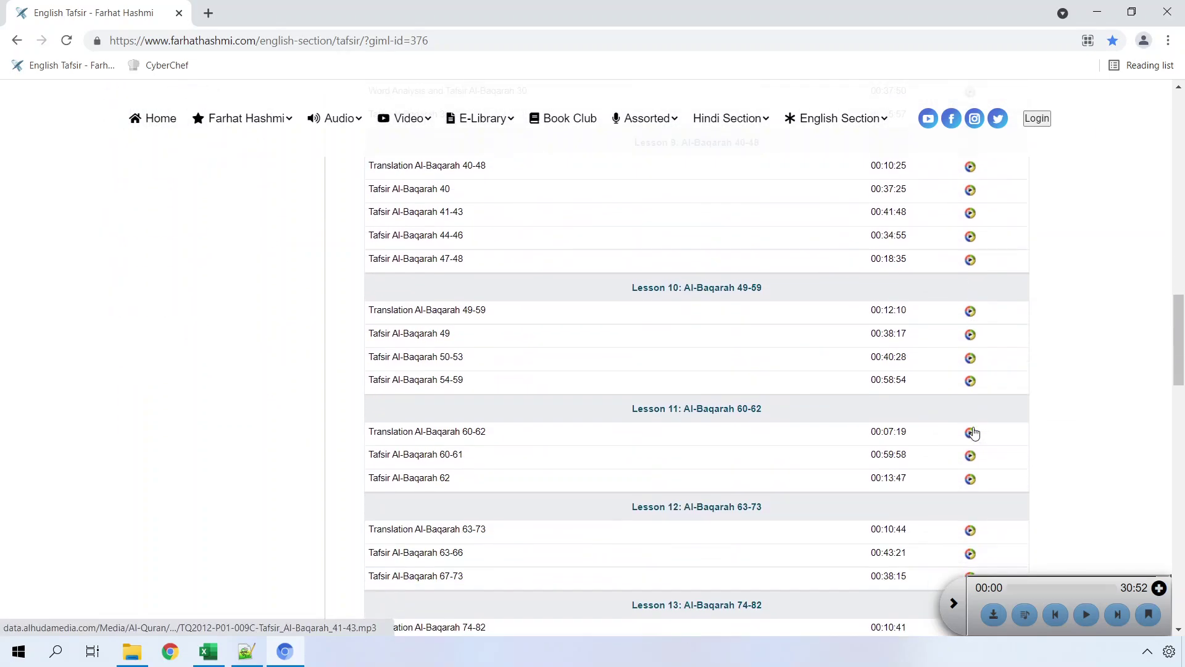
scroll(973, 433, "down", 14)
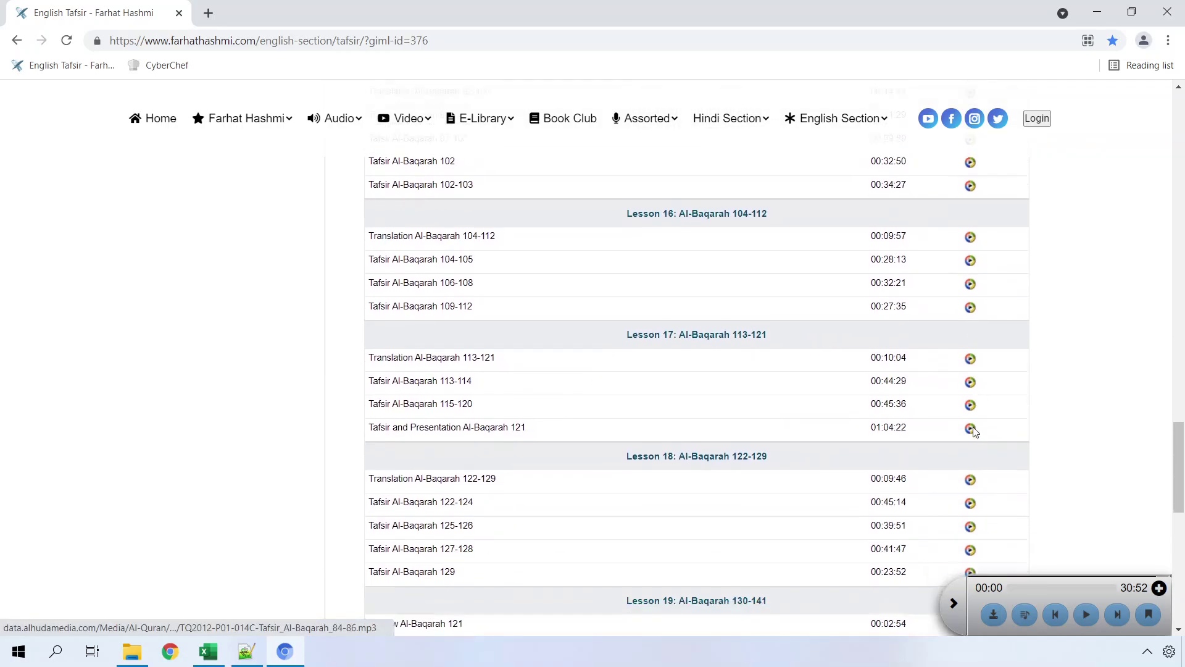
scroll(975, 432, "down", 4)
scroll(975, 432, "up", 17)
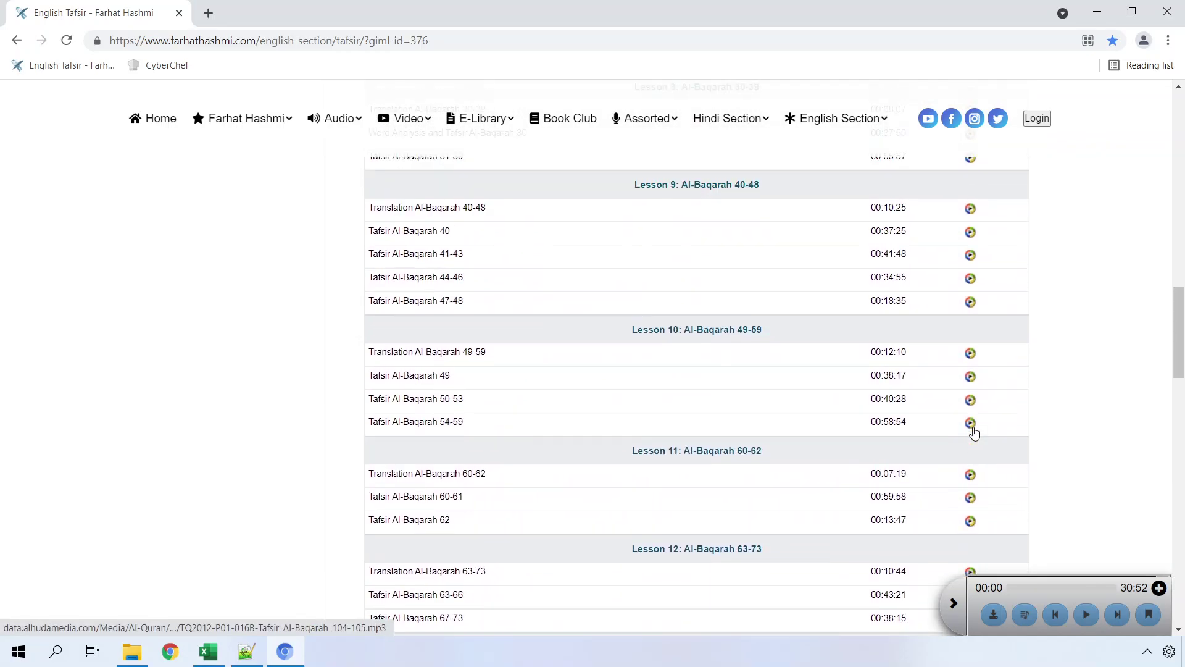
scroll(974, 433, "up", 10)
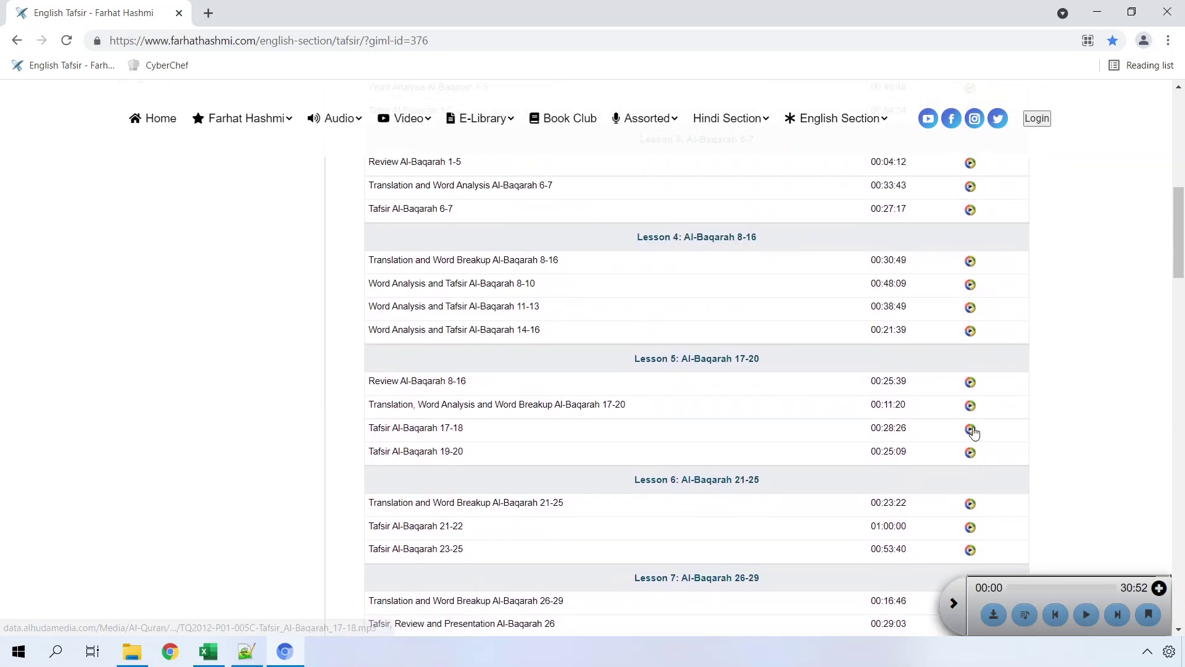
scroll(973, 432, "up", 6)
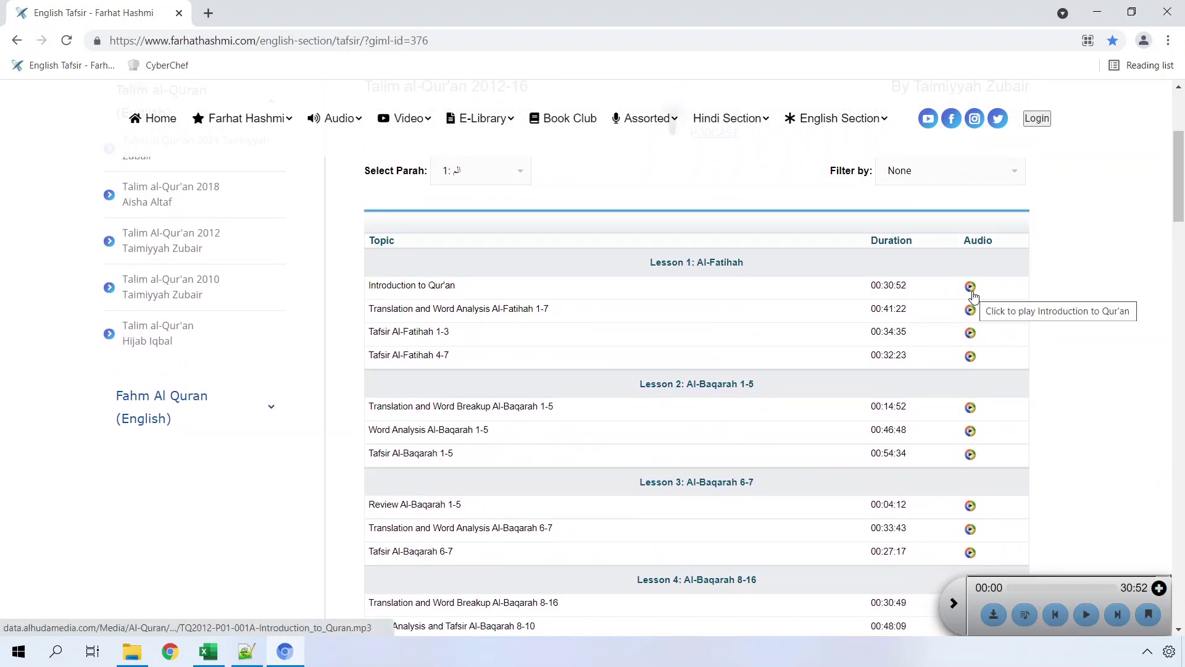
- Open the first lesson audio's link options, then dismiss them without saving
right_click(973, 295)
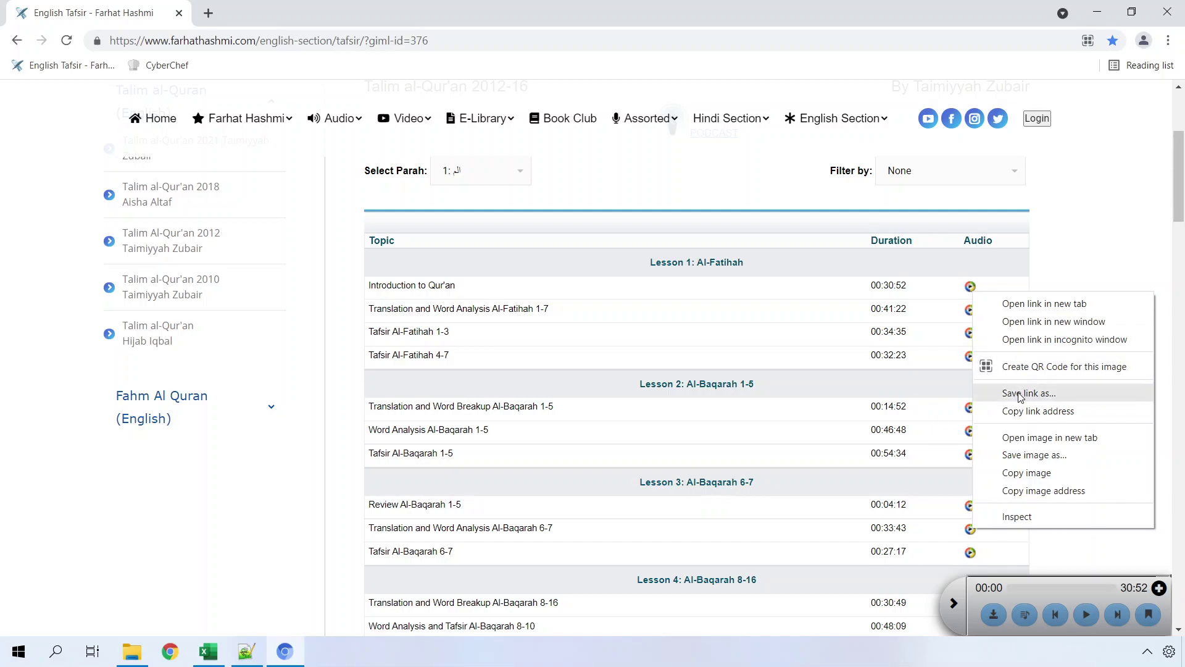
left_click(1108, 249)
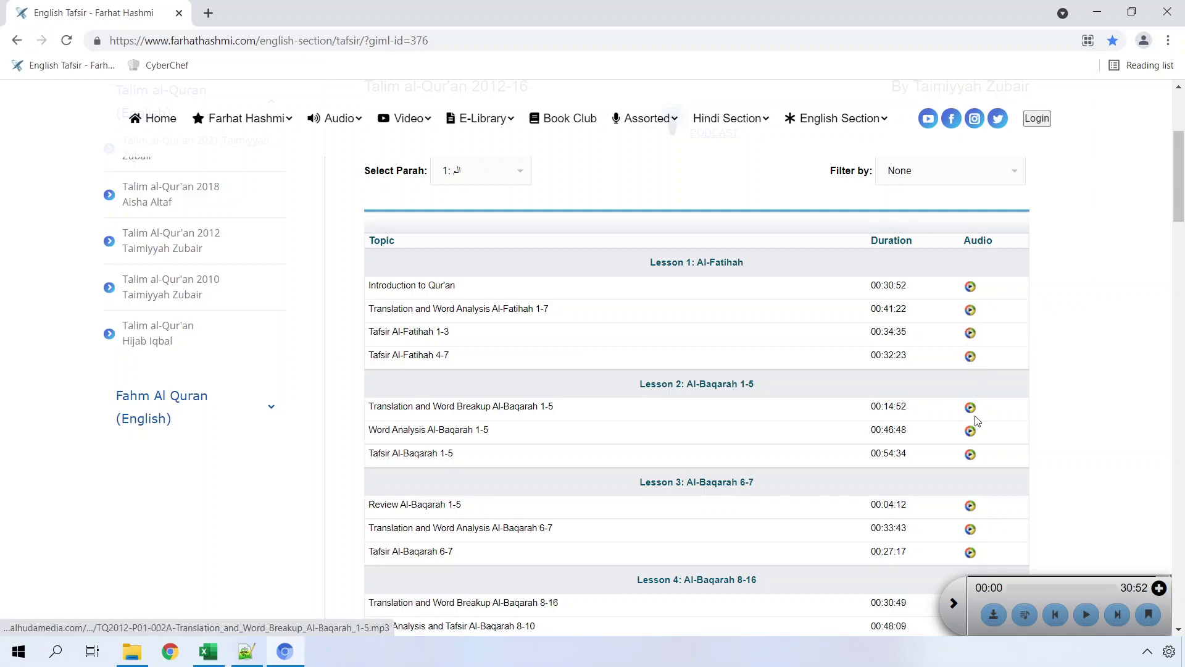
scroll(974, 417, "down", 4)
scroll(975, 421, "up", 6)
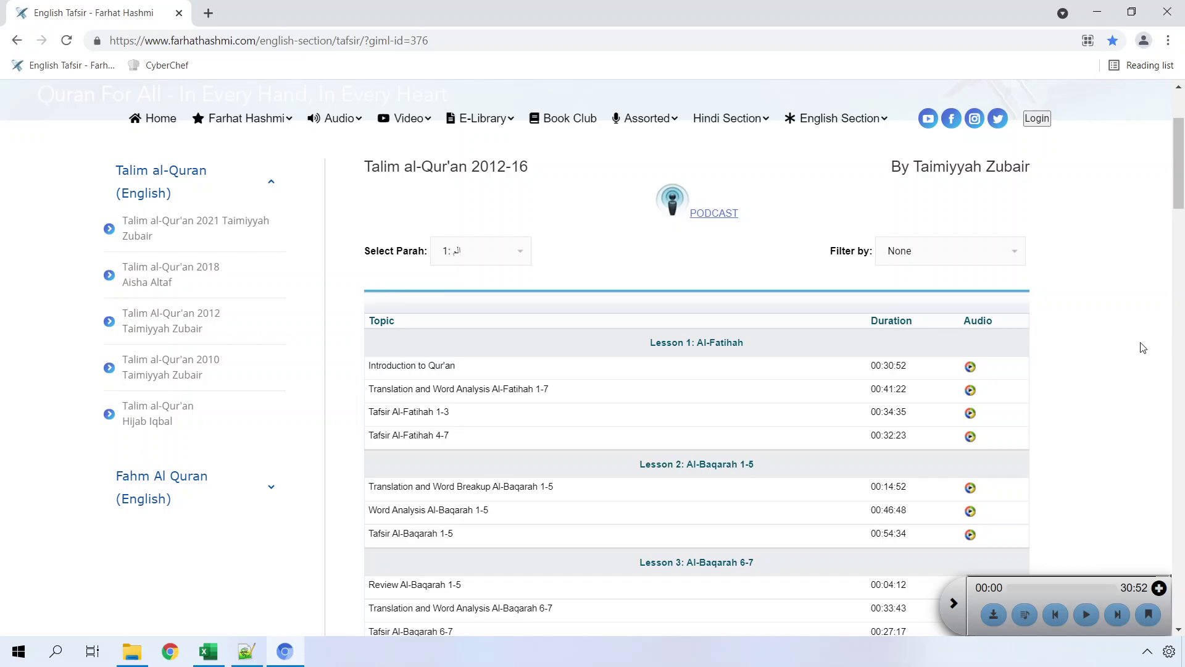
- Inspect the first audio cell in DevTools and expand it to show the TQ2012-P01-001A-Introduction_to_Quran.mp3 link
key("F12")
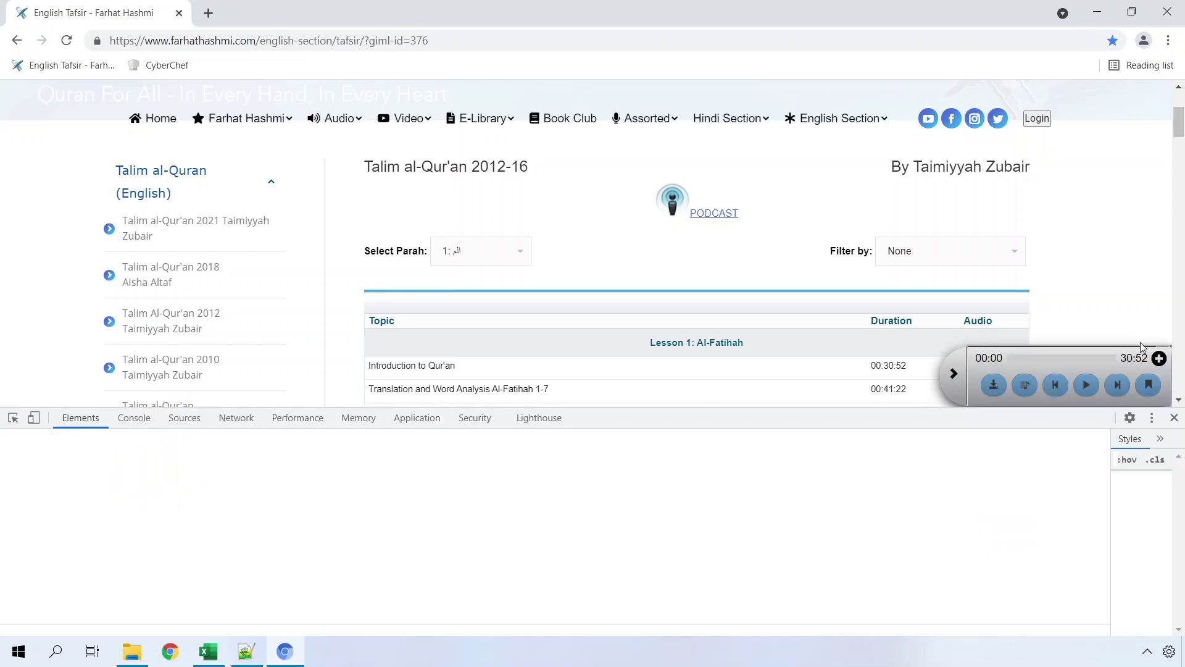
scroll(1109, 249, "down", 2)
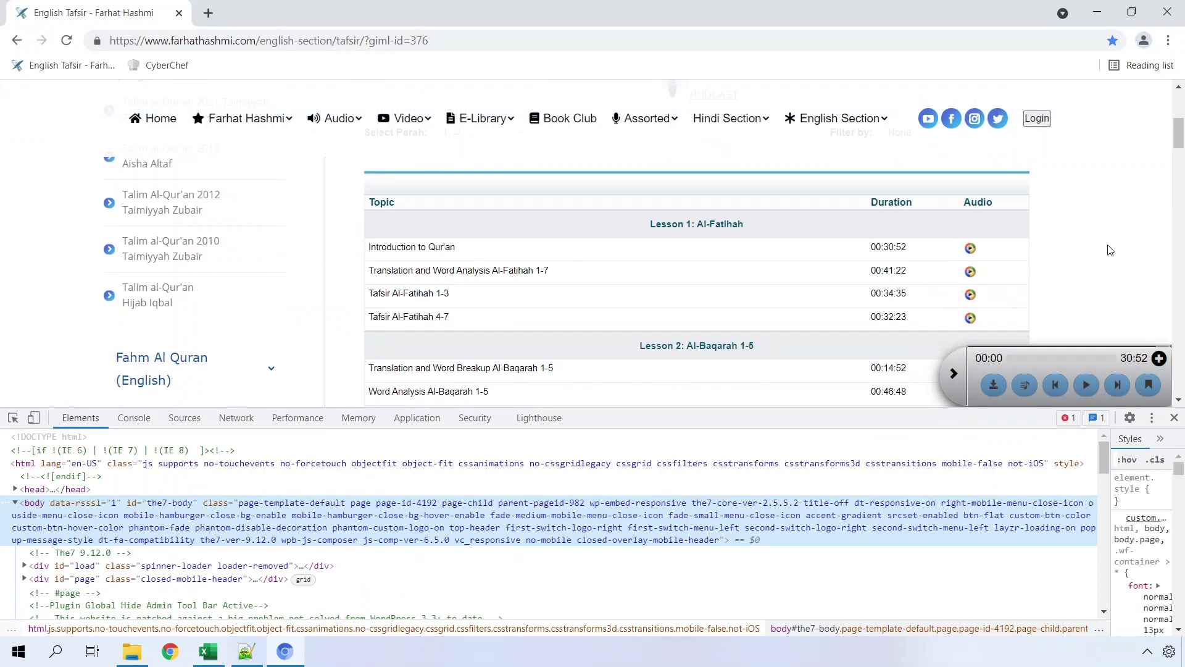
left_click(12, 420)
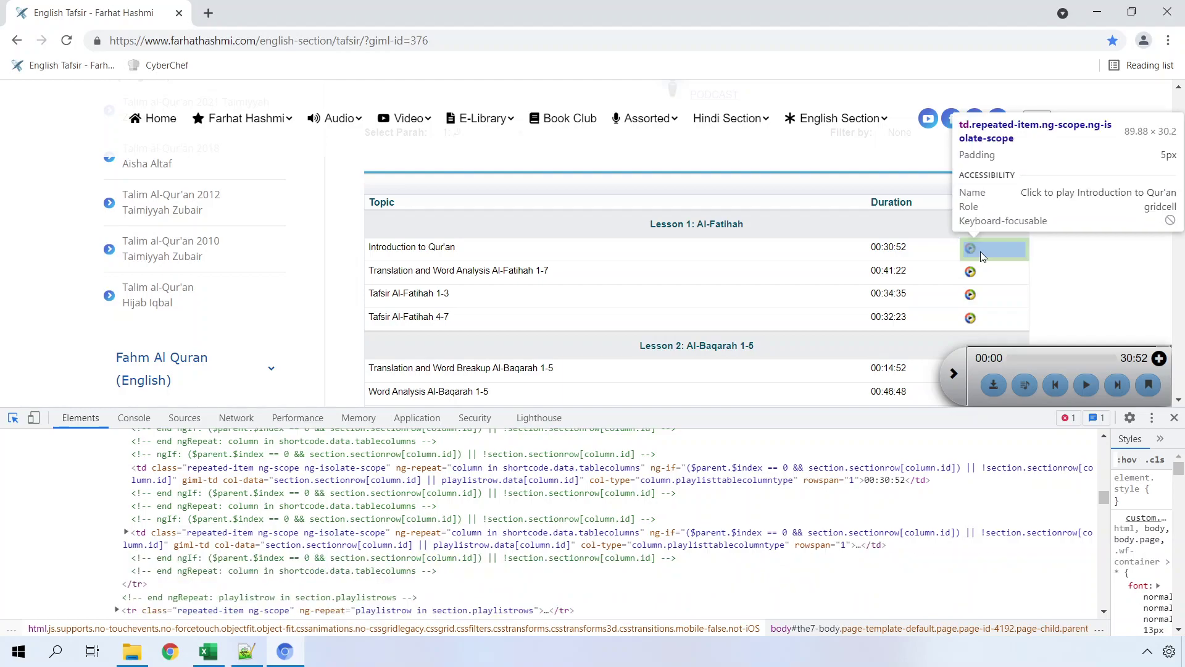
left_click(980, 251)
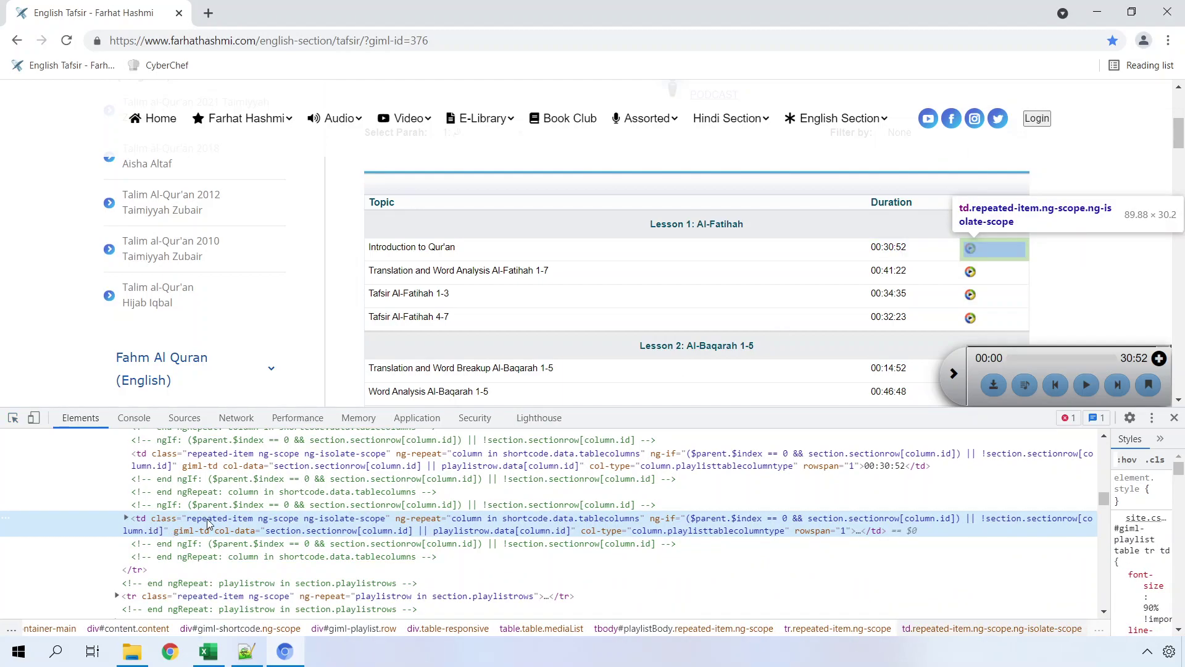
left_click(127, 518)
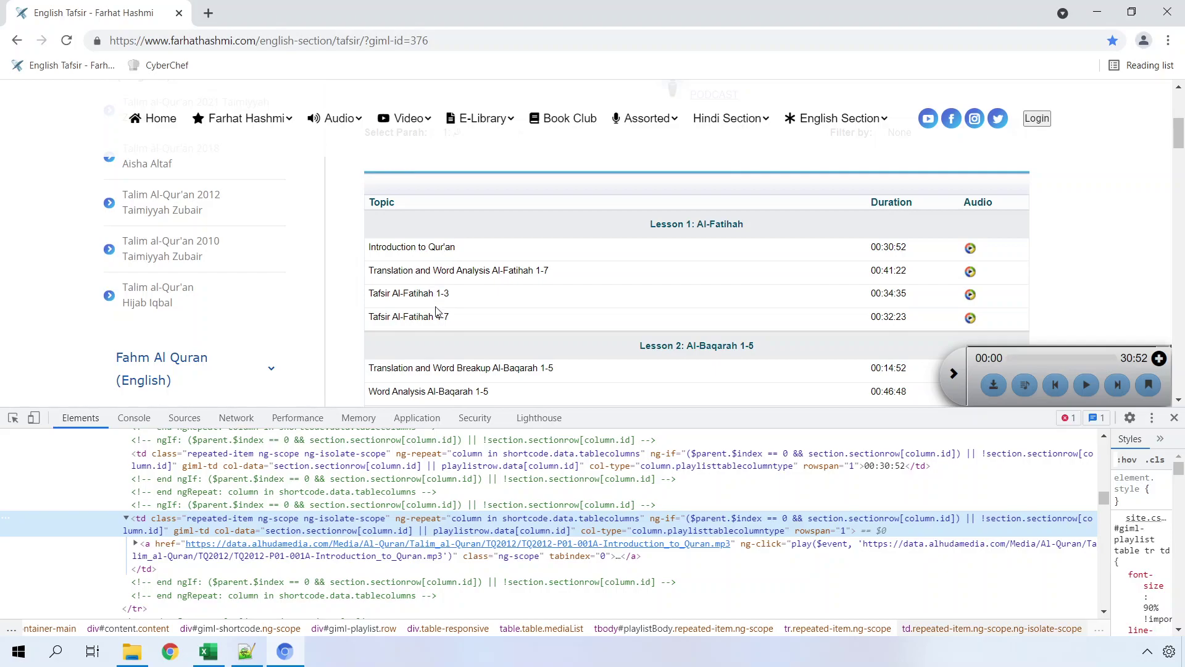
- Collapse the Introduction to Qur'an row and step through the second to fourth lesson rows
scroll(313, 460, "up", 4)
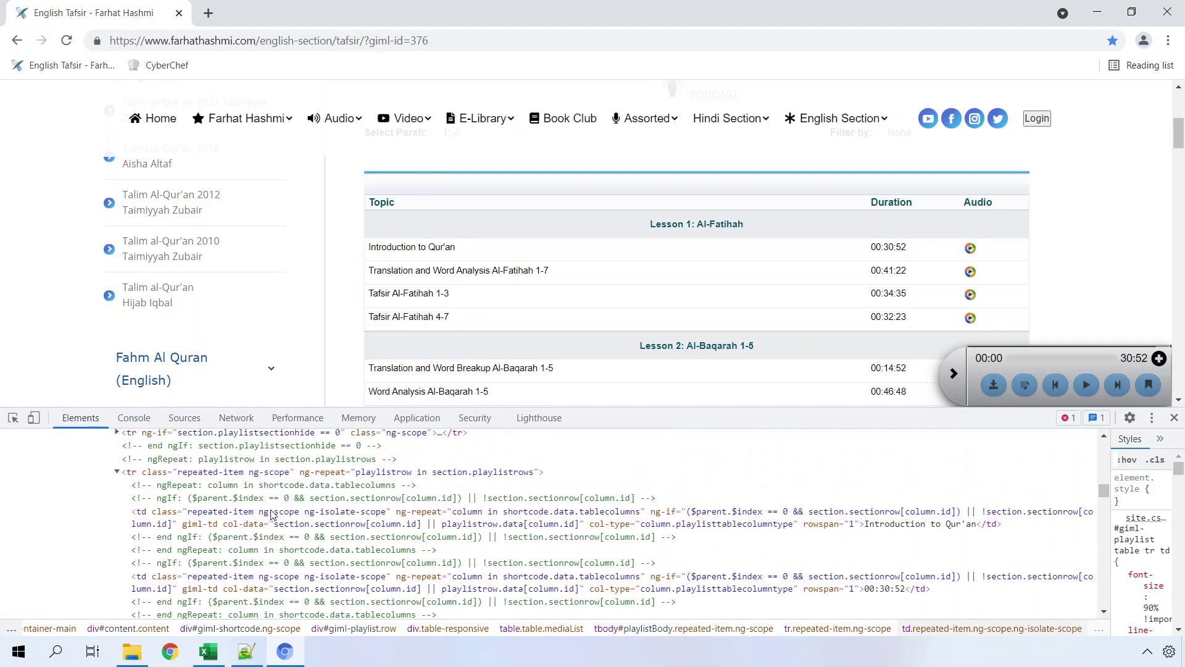
left_click(152, 474)
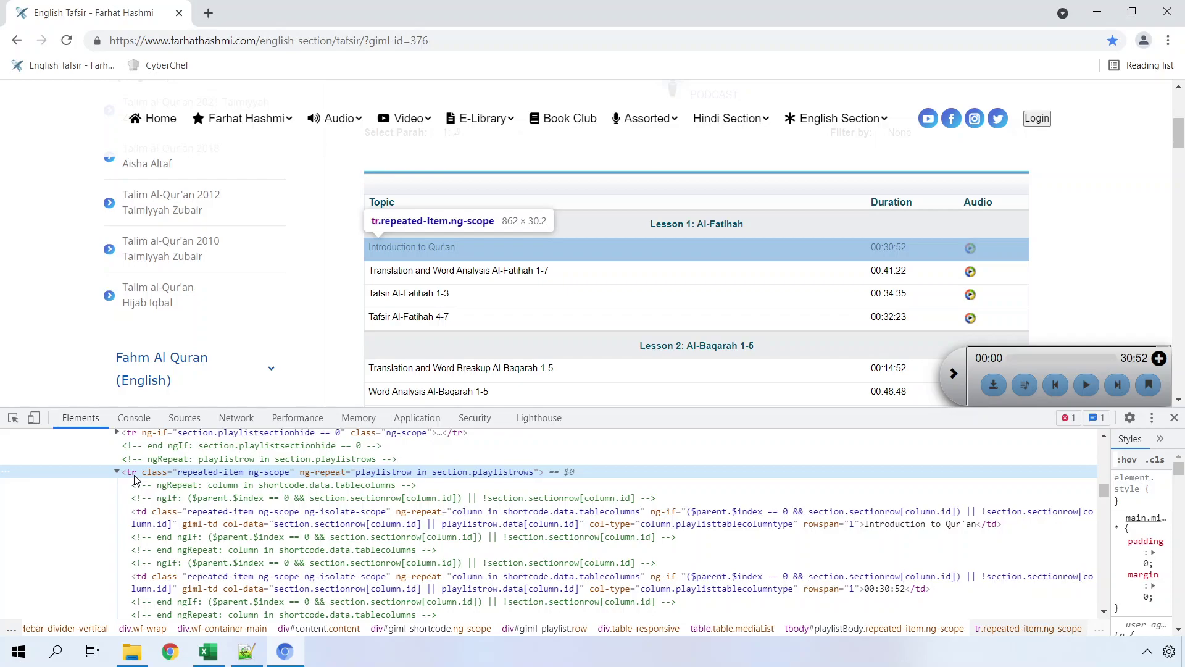
scroll(134, 476, "up", 1)
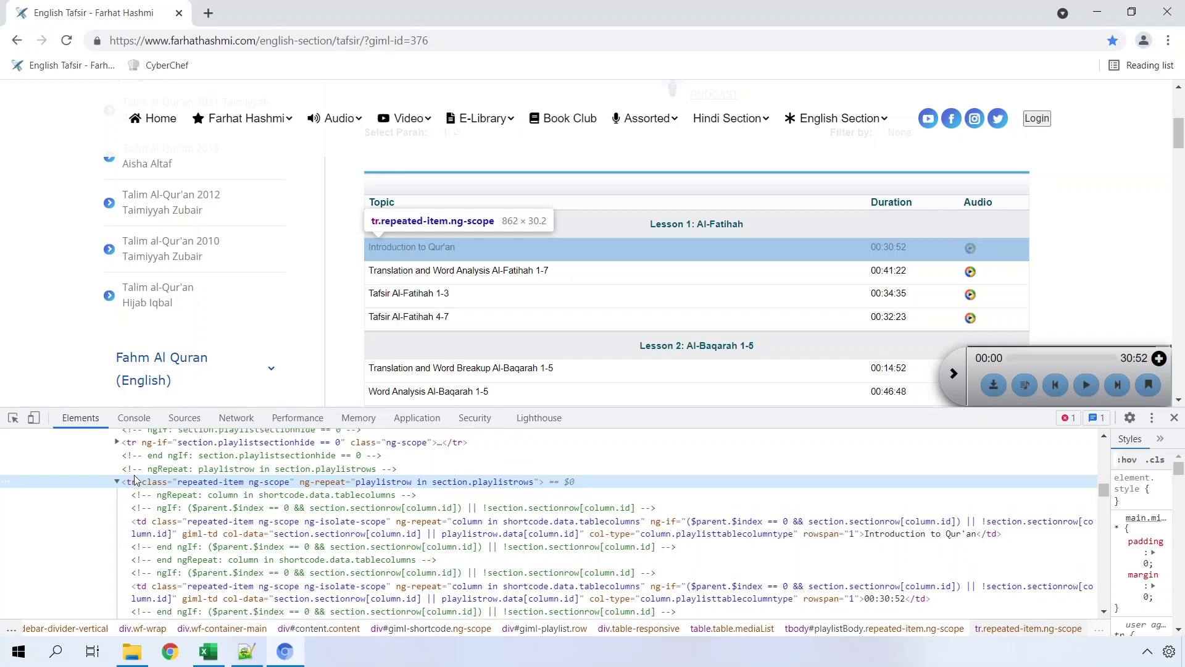
left_click(119, 498)
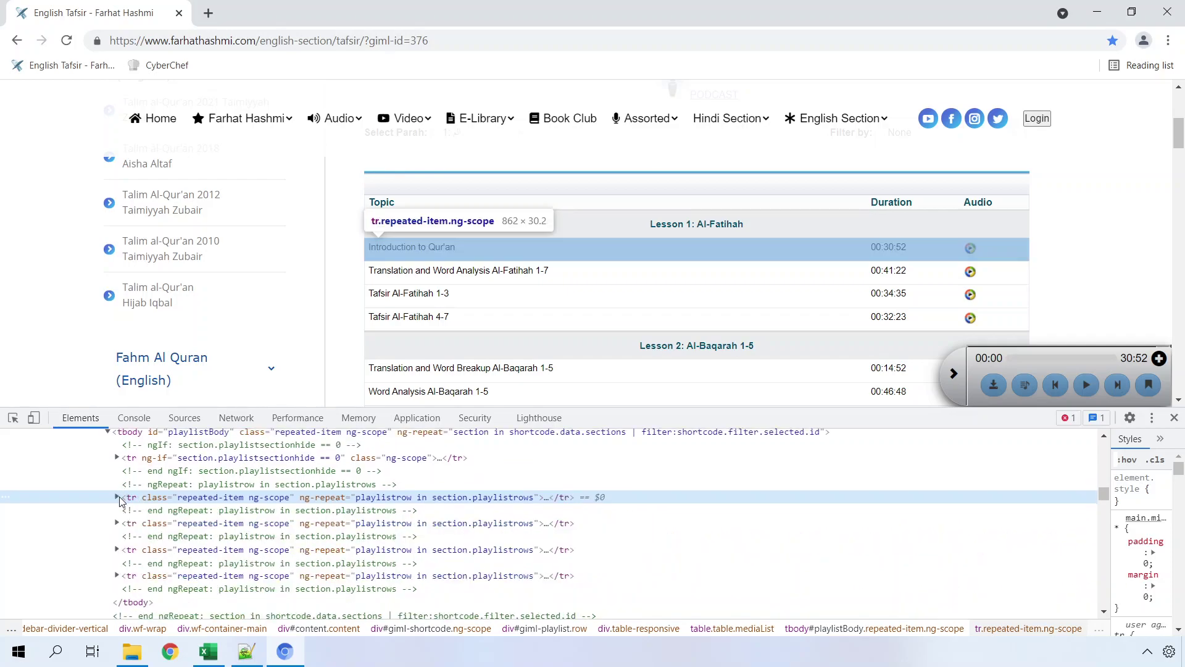
left_click(140, 523)
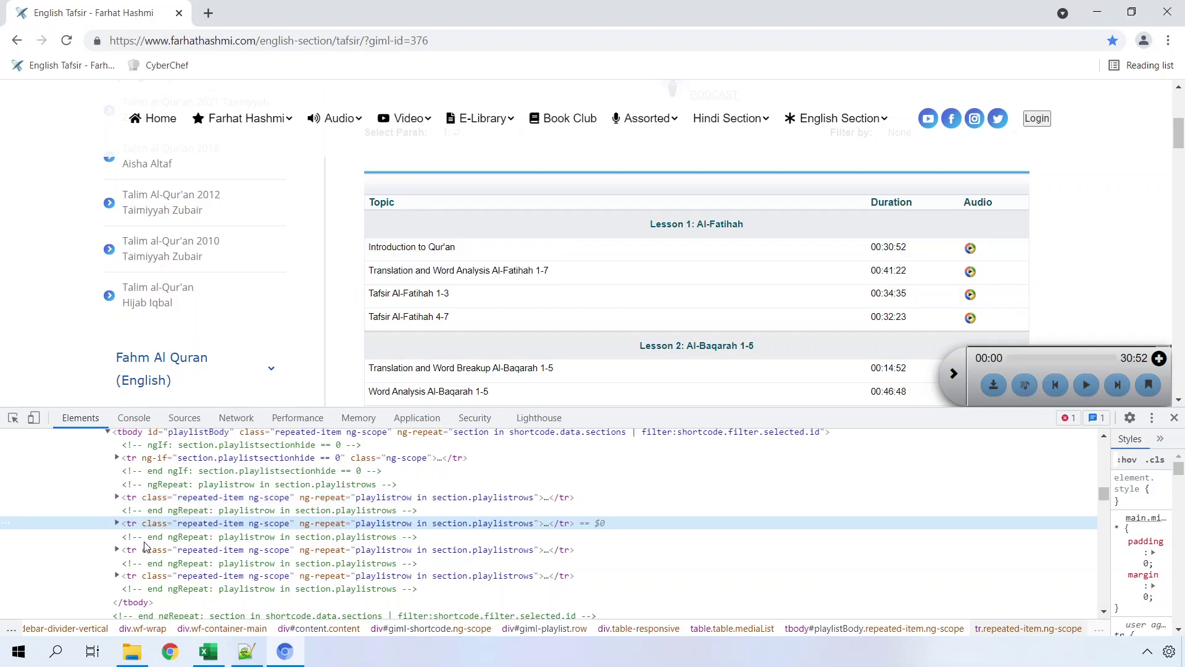
left_click(151, 550)
left_click(153, 576)
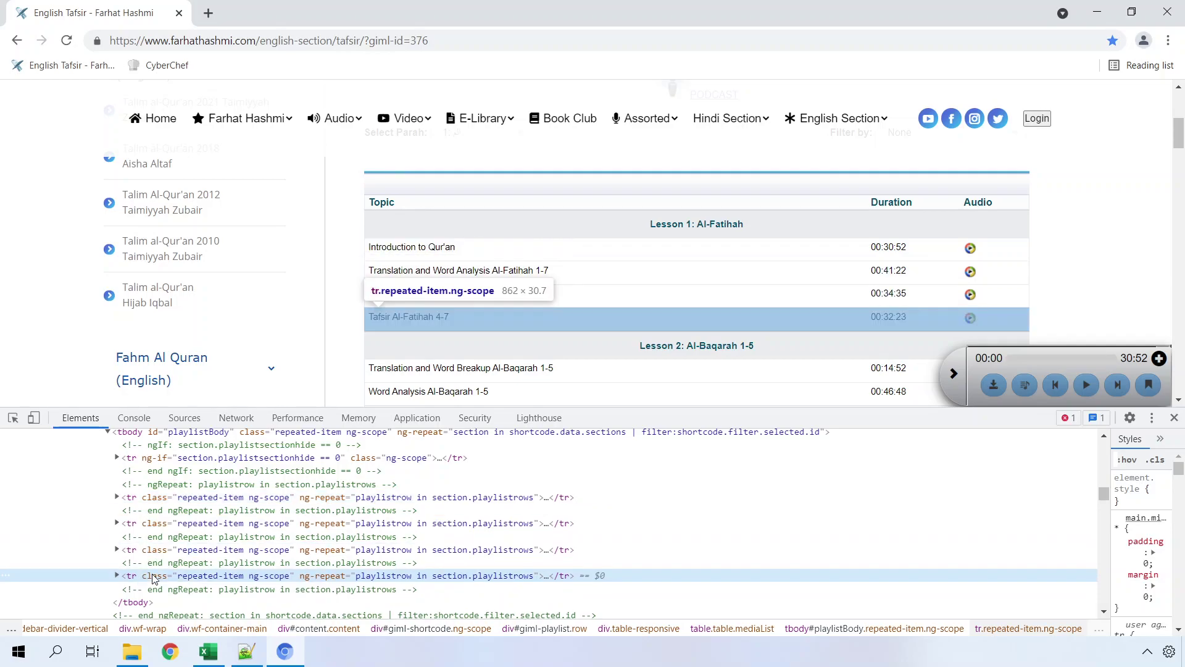
scroll(150, 527, "up", 1)
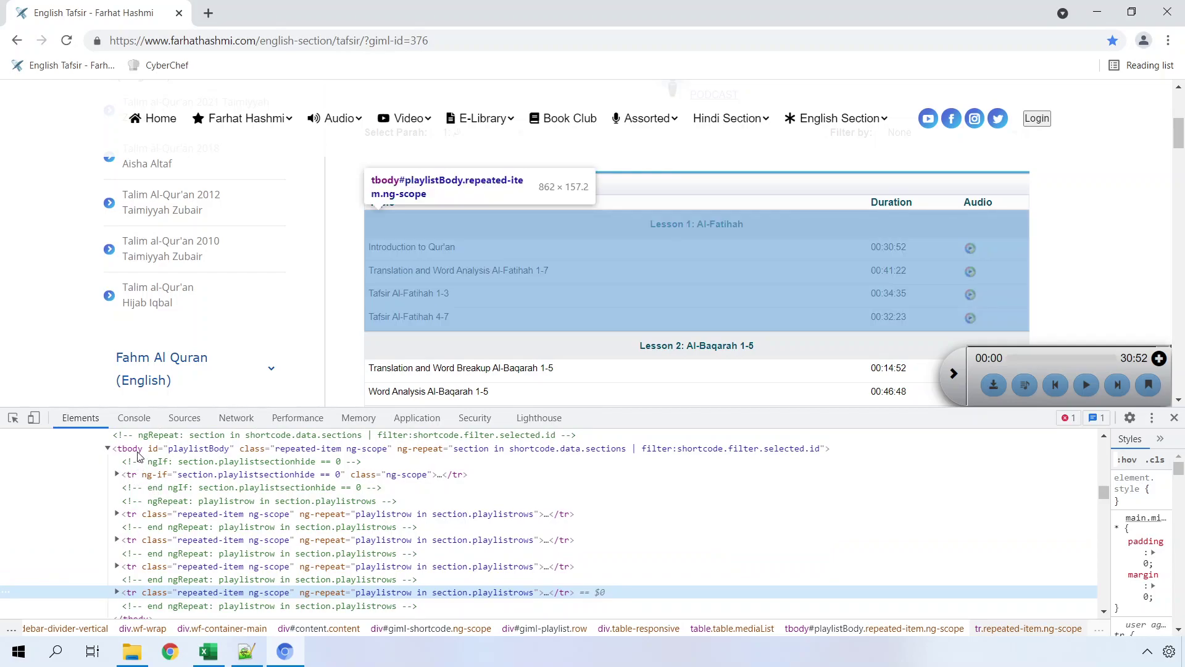
- Collapse the first section body holding the Al-Fatihah rows and scroll up to the mediaList table
left_click(140, 450)
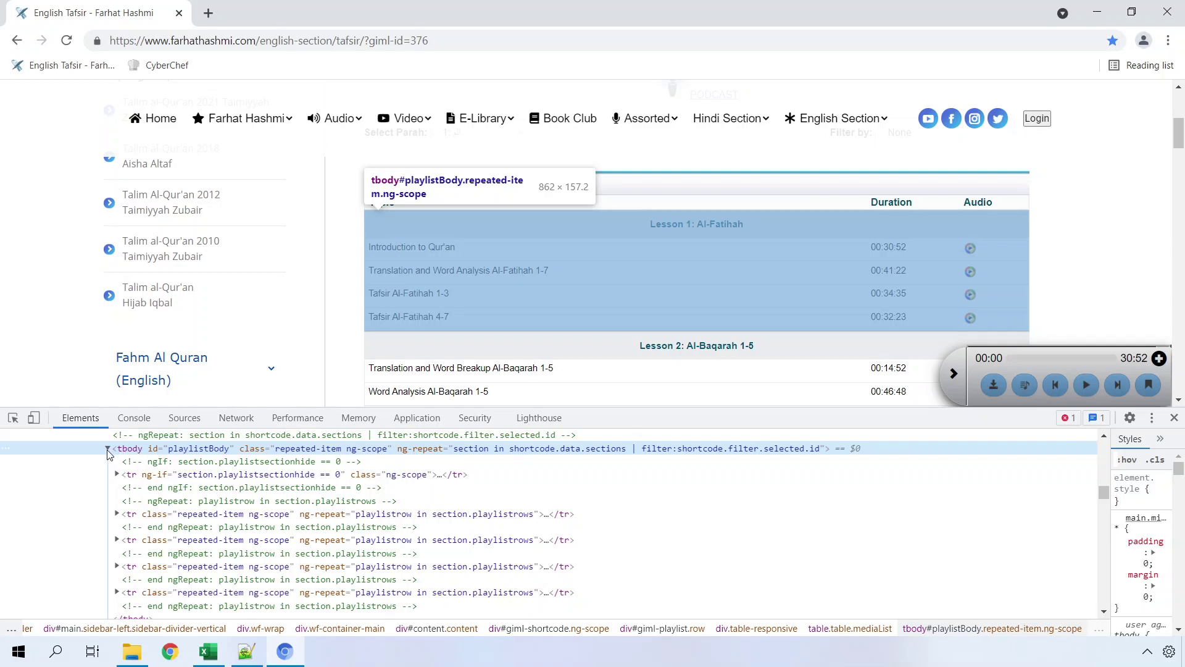
left_click(107, 449)
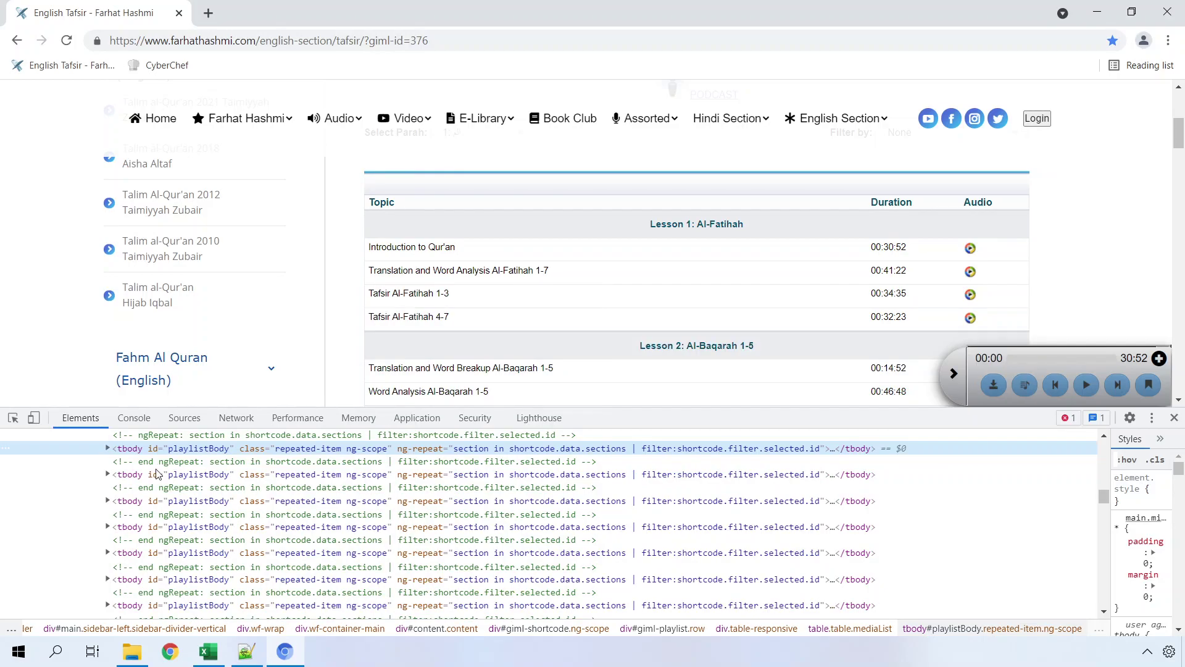
scroll(154, 494, "up", 1)
scroll(154, 494, "up", 1)
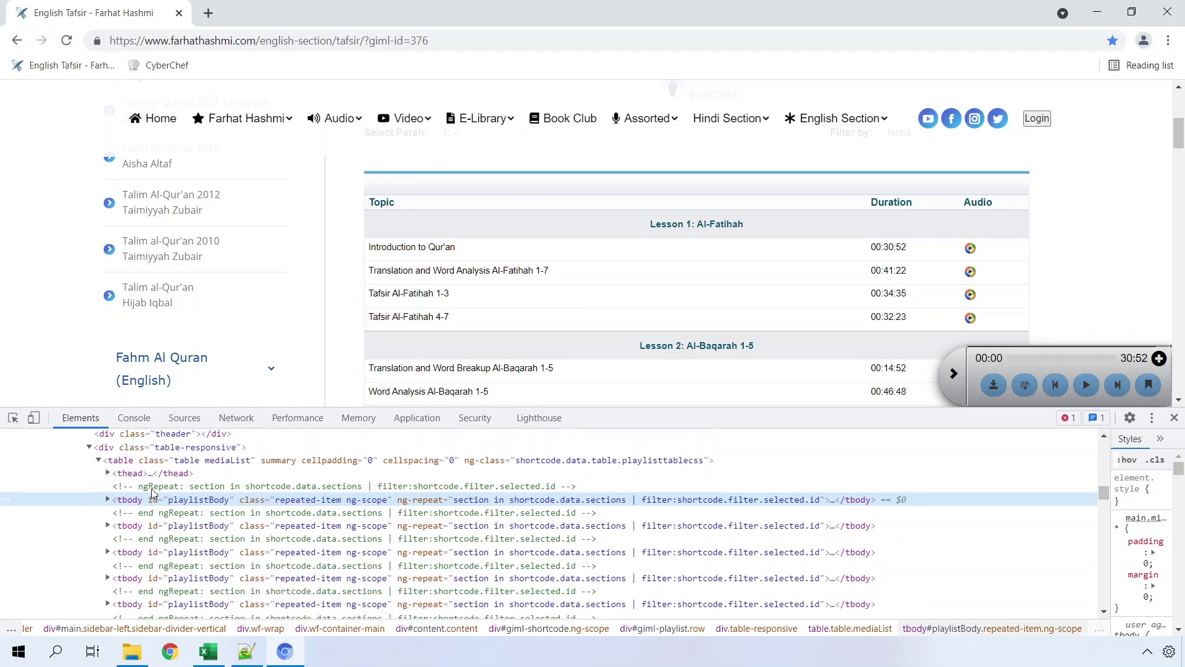
- Select the table.mediaList element and copy it through its context menu
left_click(131, 463)
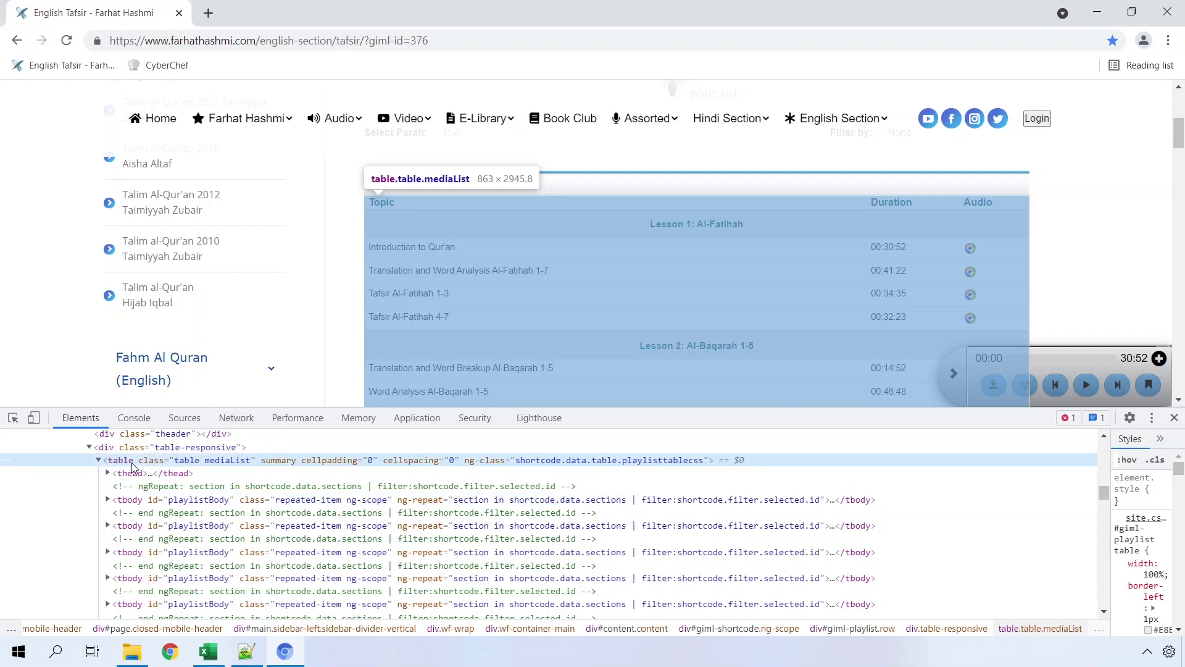
scroll(430, 332, "down", 1)
scroll(430, 332, "down", 1)
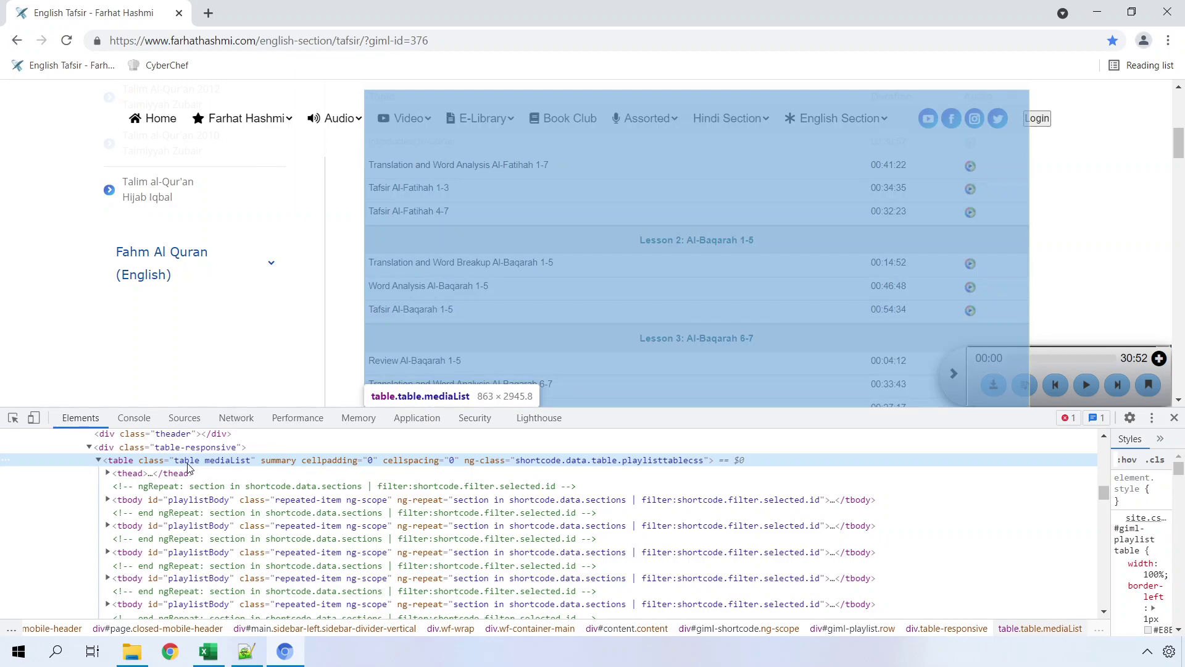
right_click(136, 466)
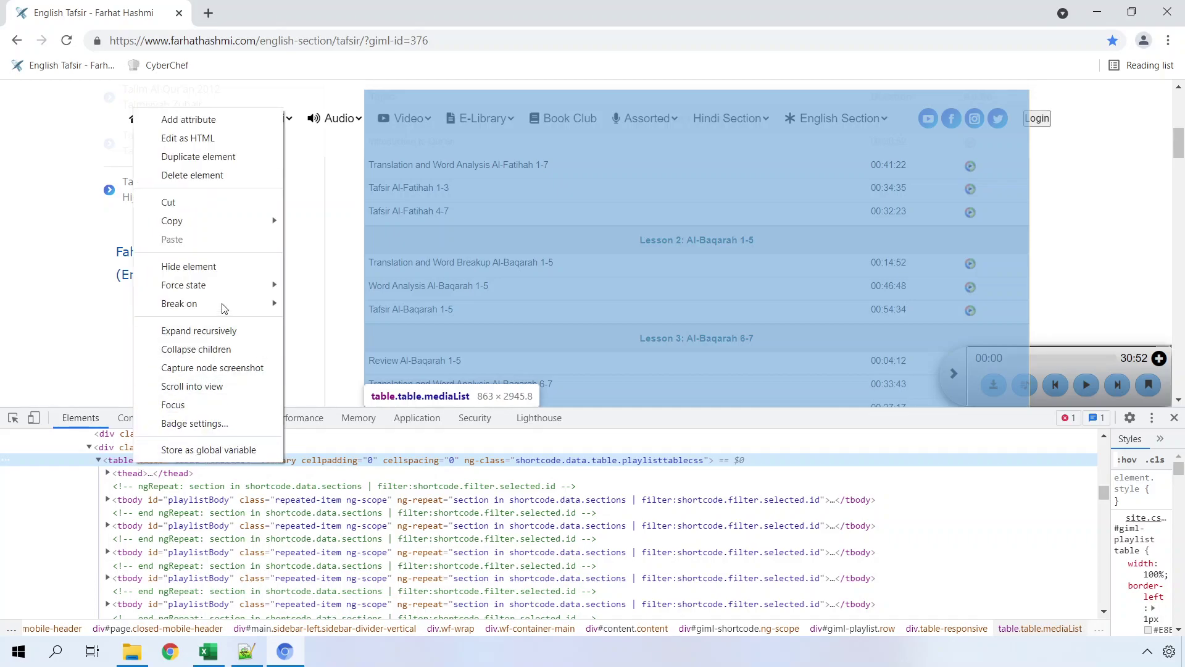
mouse_move(261, 229)
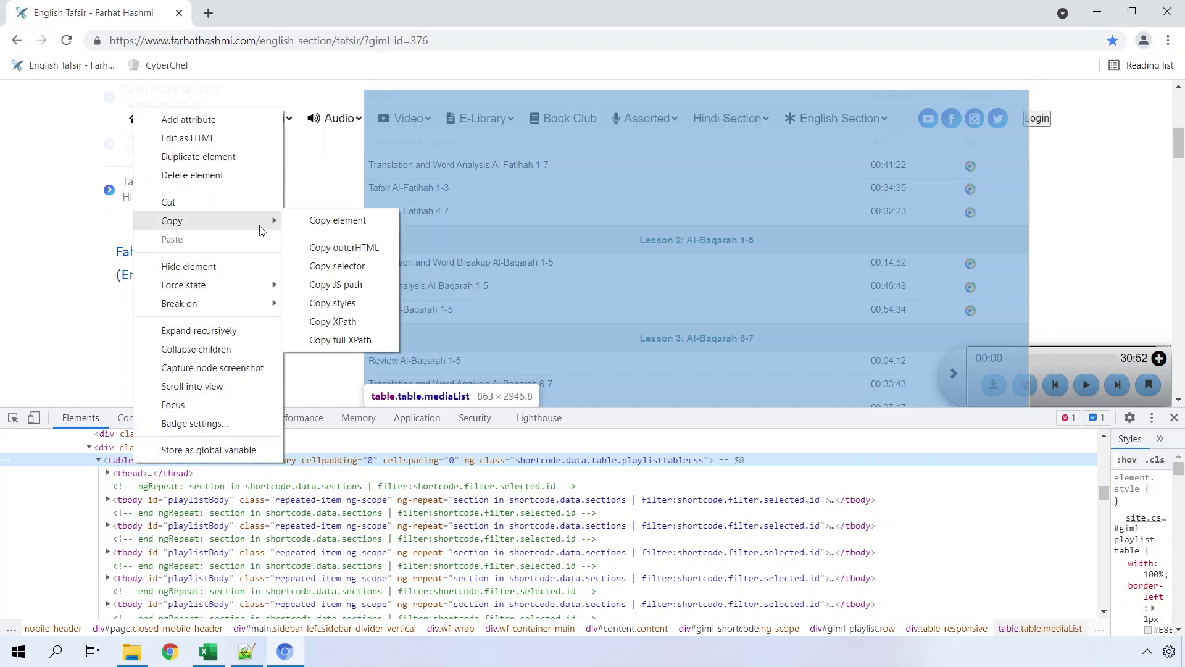
left_click(320, 225)
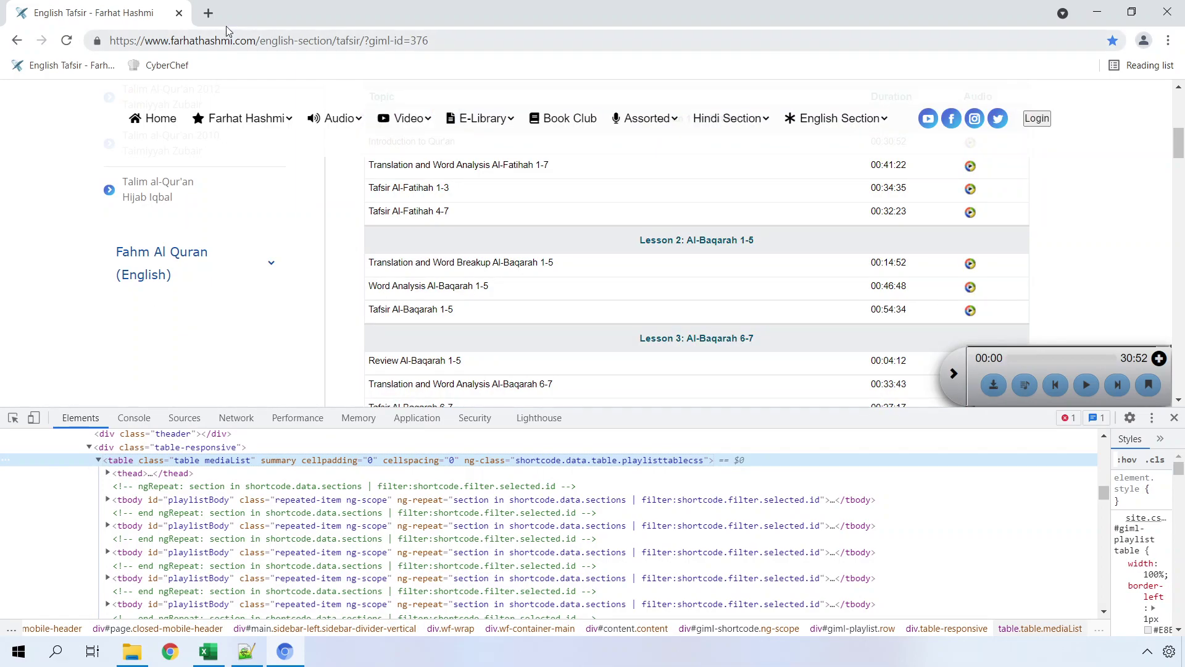
- Load CyberChef in a new tab and paste the 308-line mediaList table HTML as input
left_click(209, 16)
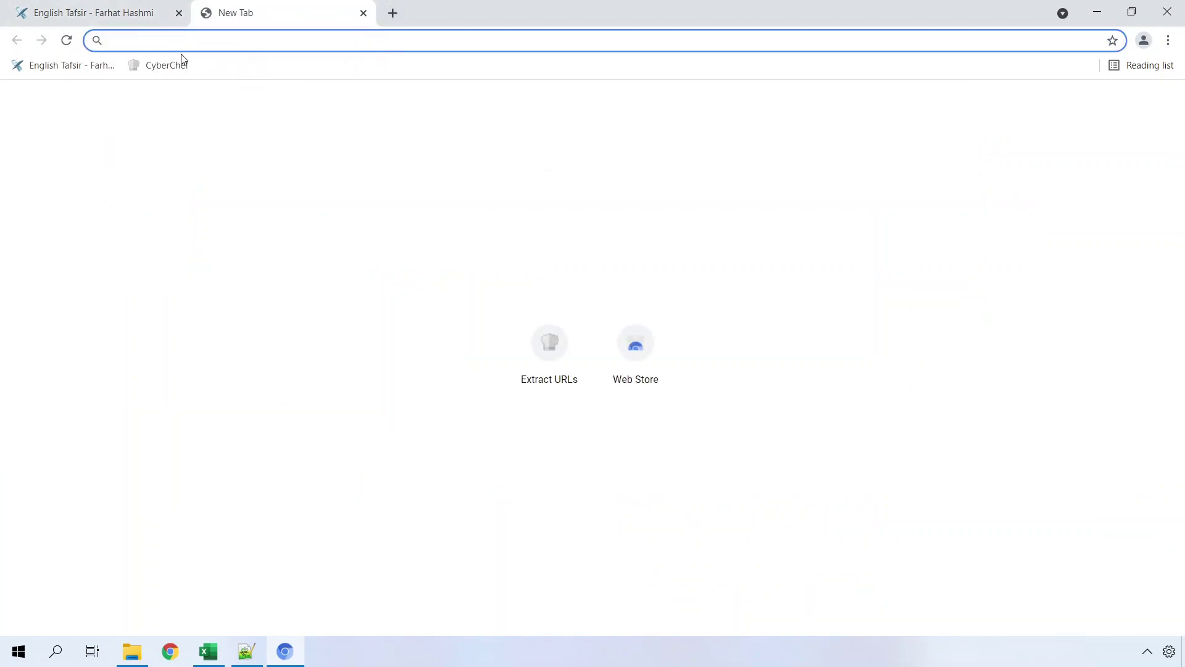
left_click(166, 65)
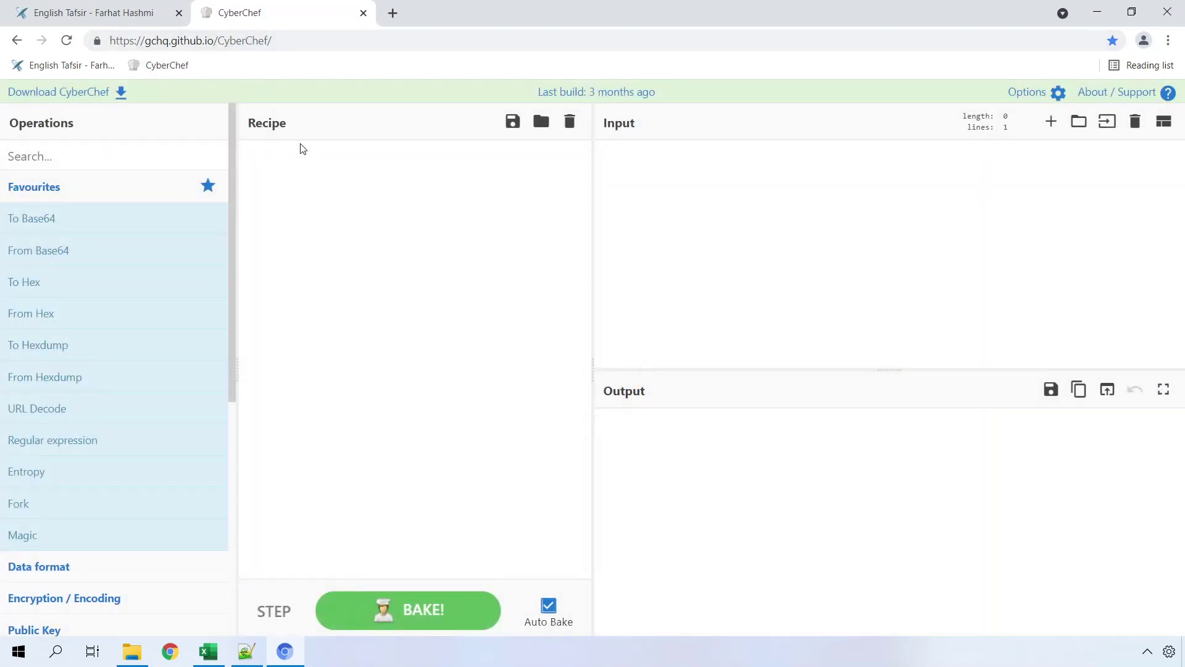
left_click(704, 245)
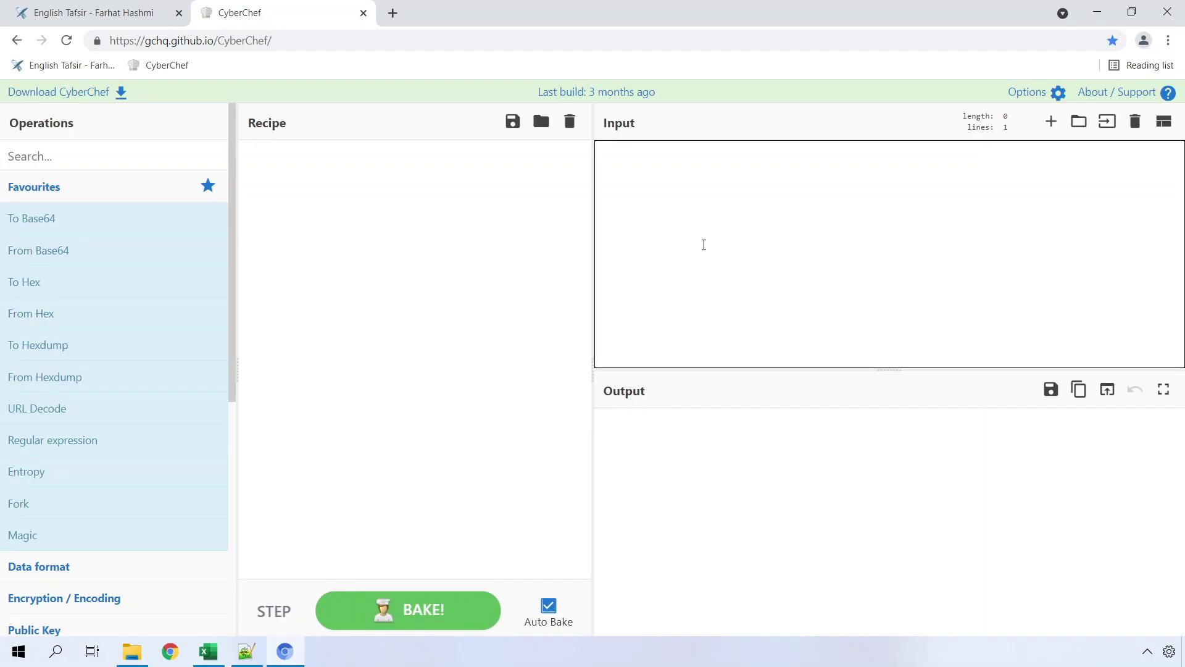
key("ctrl+v")
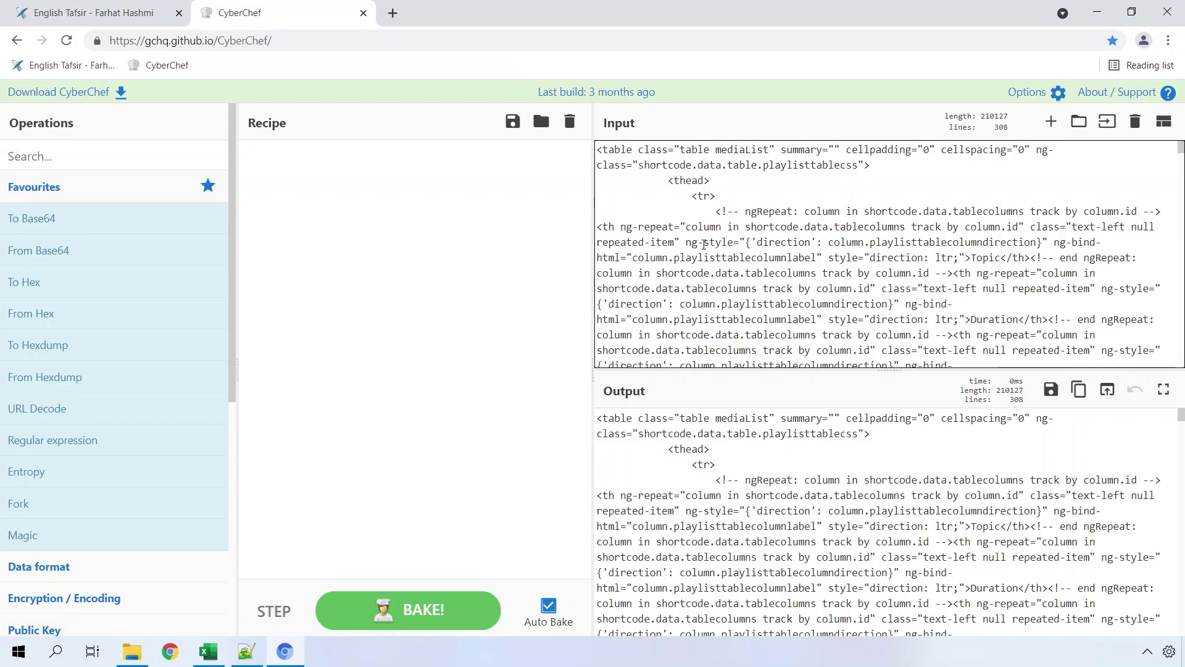
left_click_drag(633, 150, 605, 148)
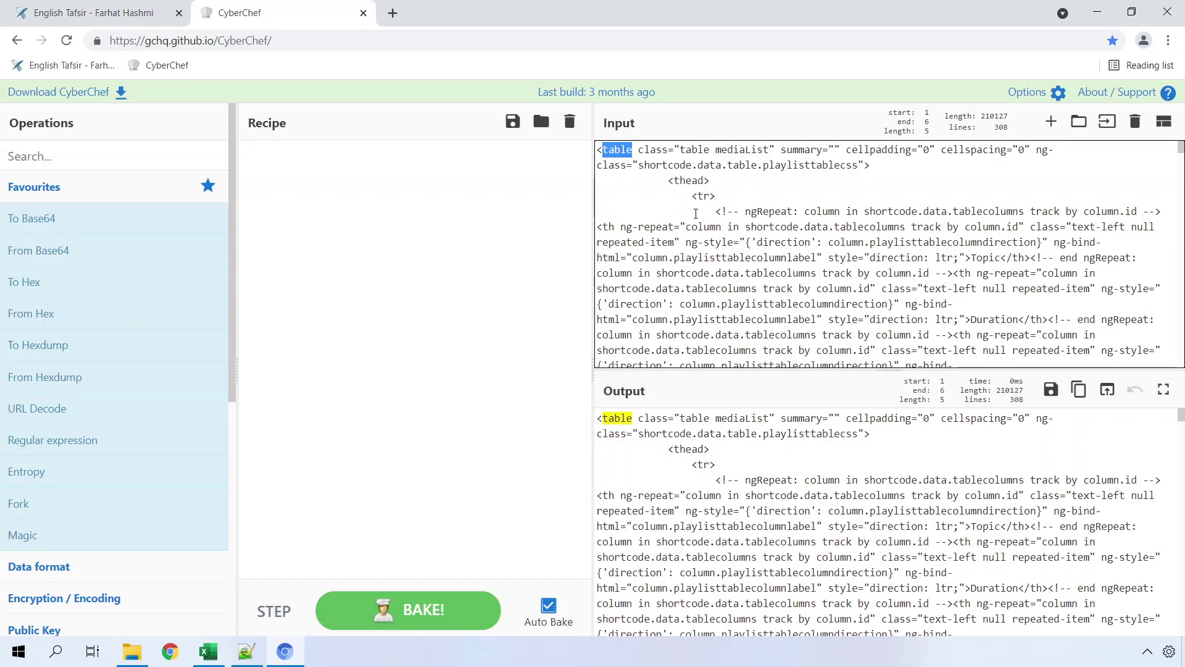
- Add Extract URLs to the CyberChef recipe and copy the 223-line list of mp3 and icon links
left_click(102, 144)
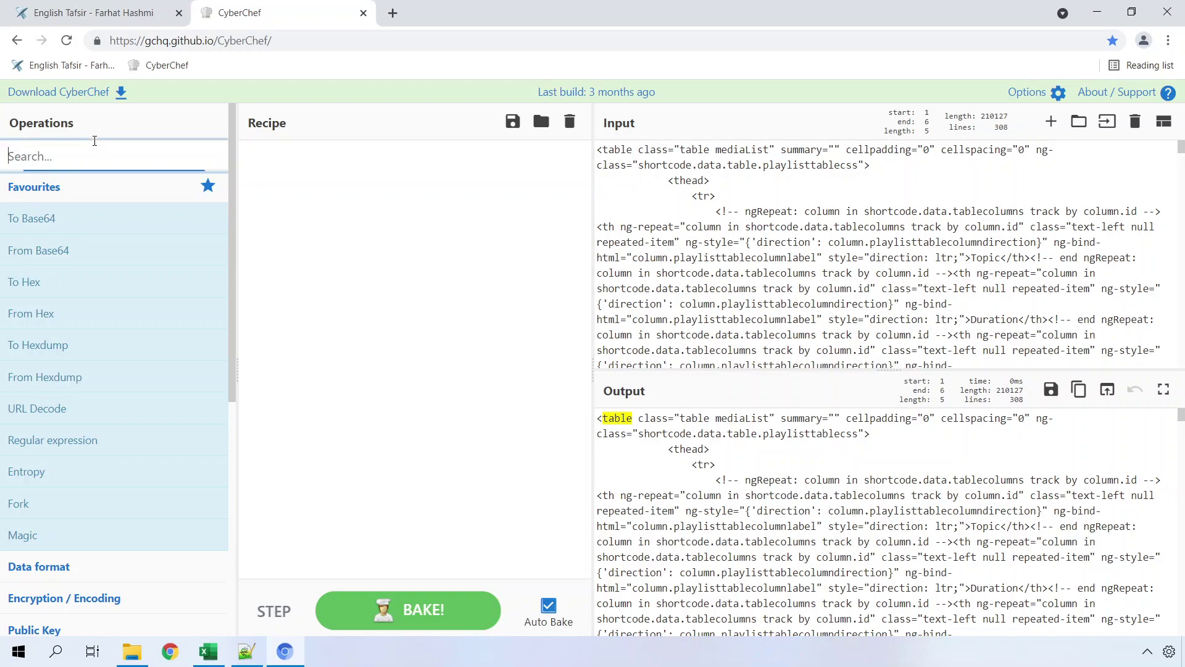
type("url")
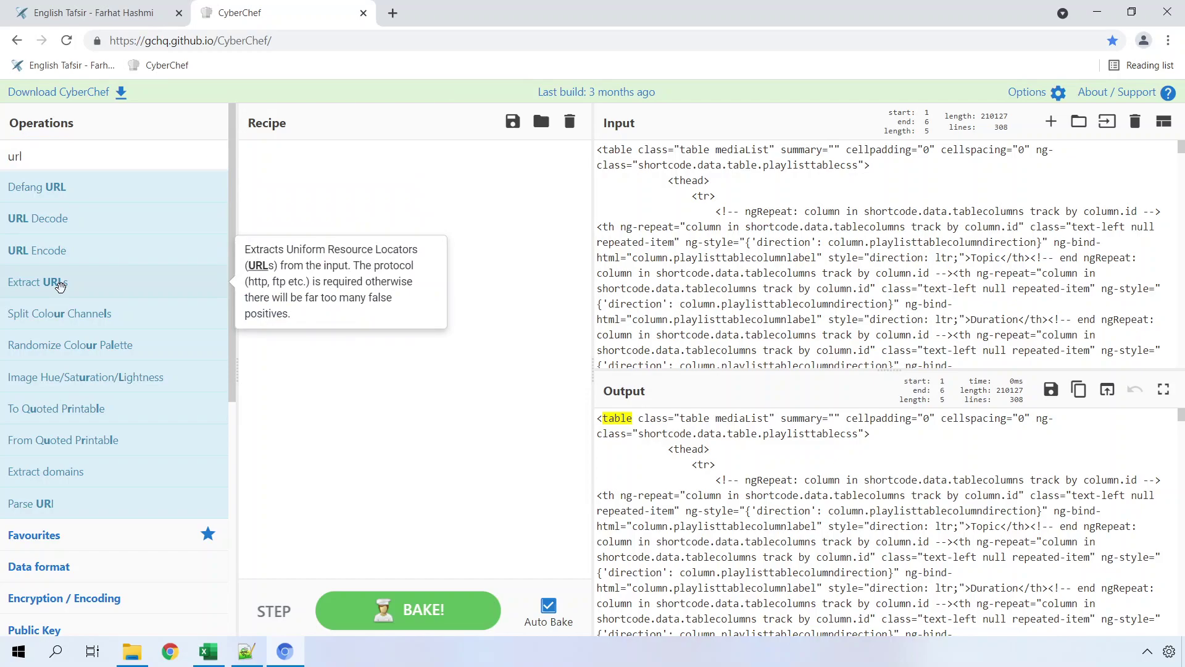
left_click_drag(60, 284, 429, 233)
scroll(688, 479, "down", 8)
scroll(688, 479, "down", 10)
scroll(689, 479, "up", 20)
left_click(1080, 391)
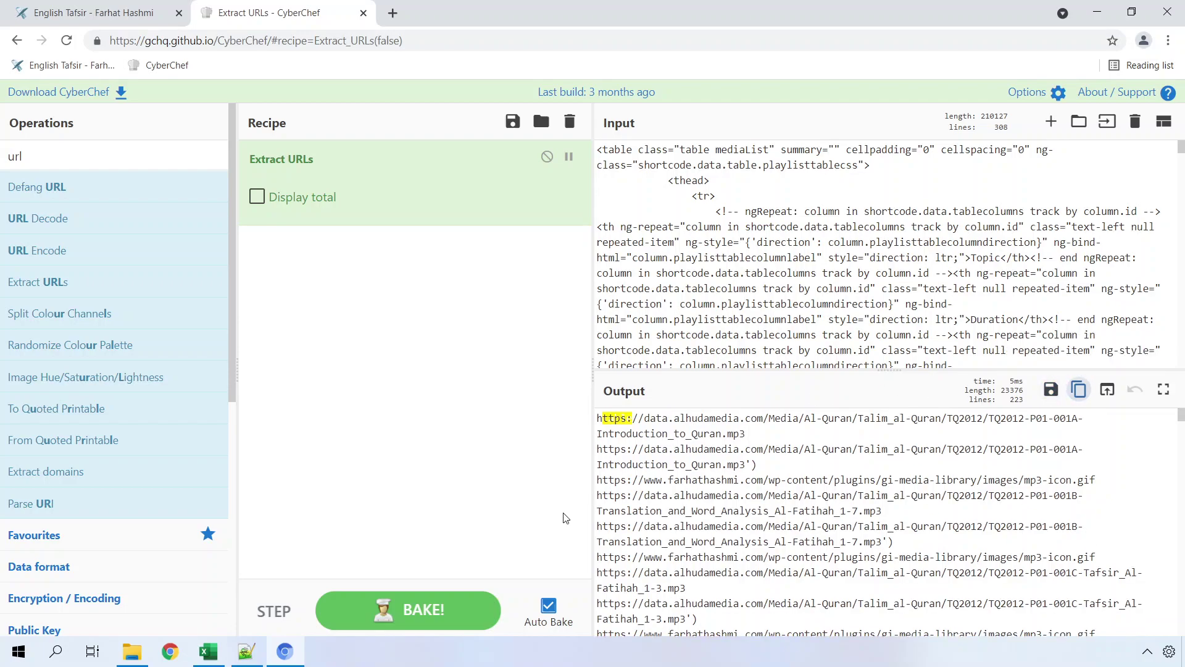
- Paste the URL list into column A of Book1, autofit it, and select the first block of URLs
left_click(208, 652)
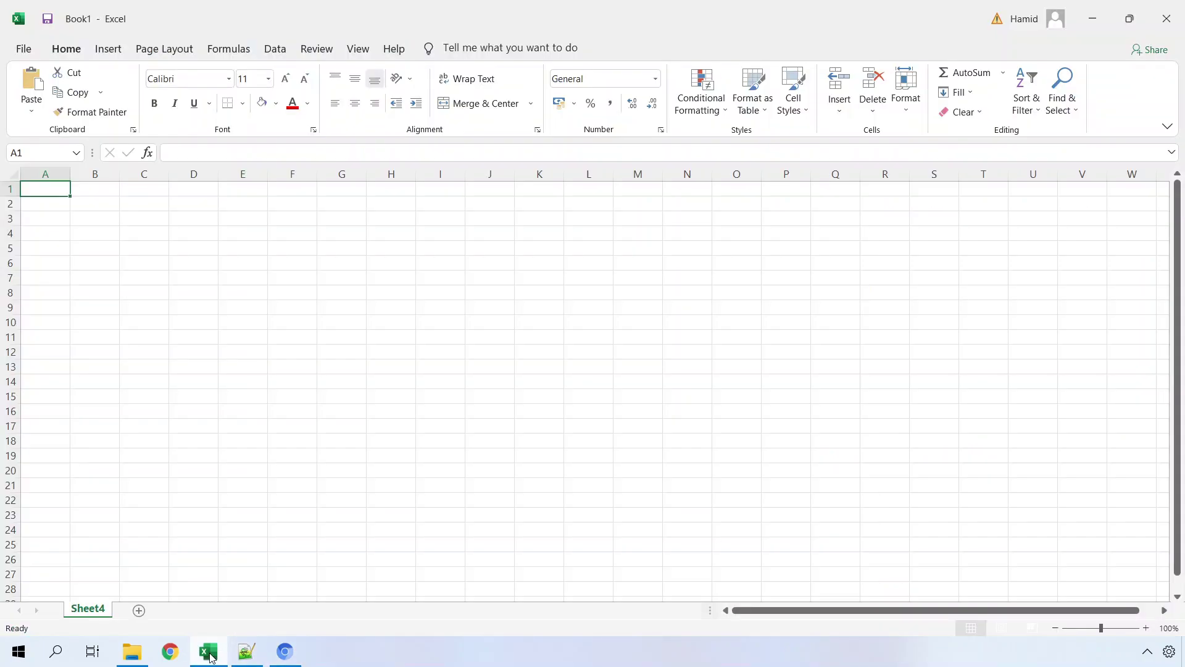
key("ctrl+v")
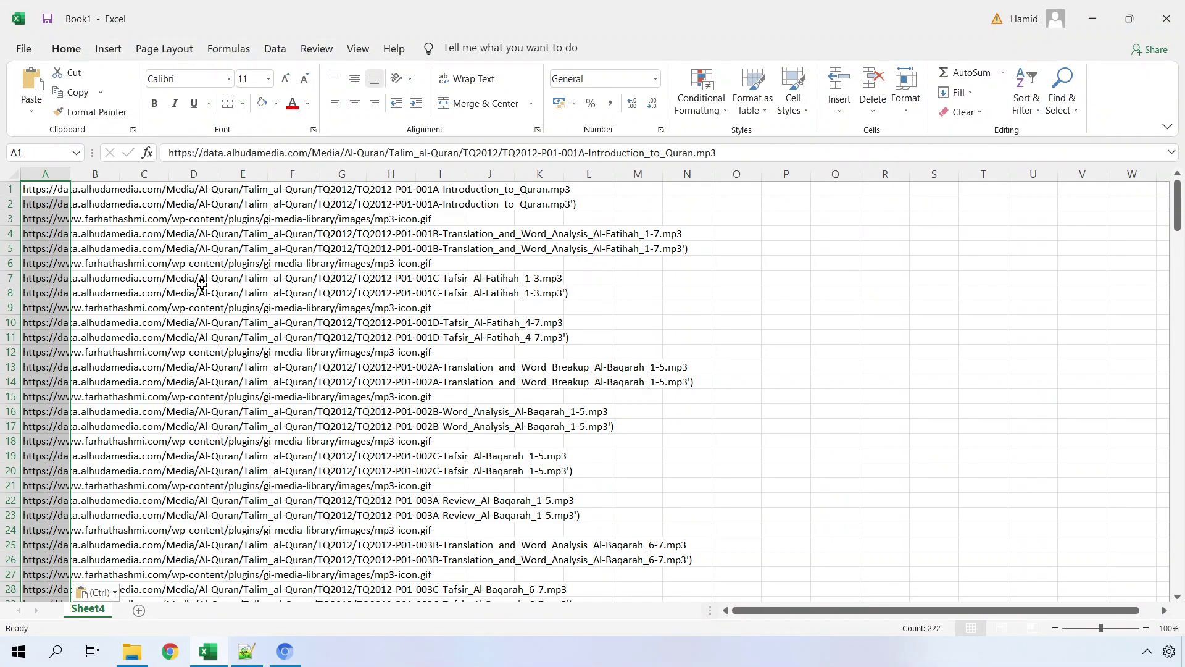
double_click(71, 168)
left_click(445, 190)
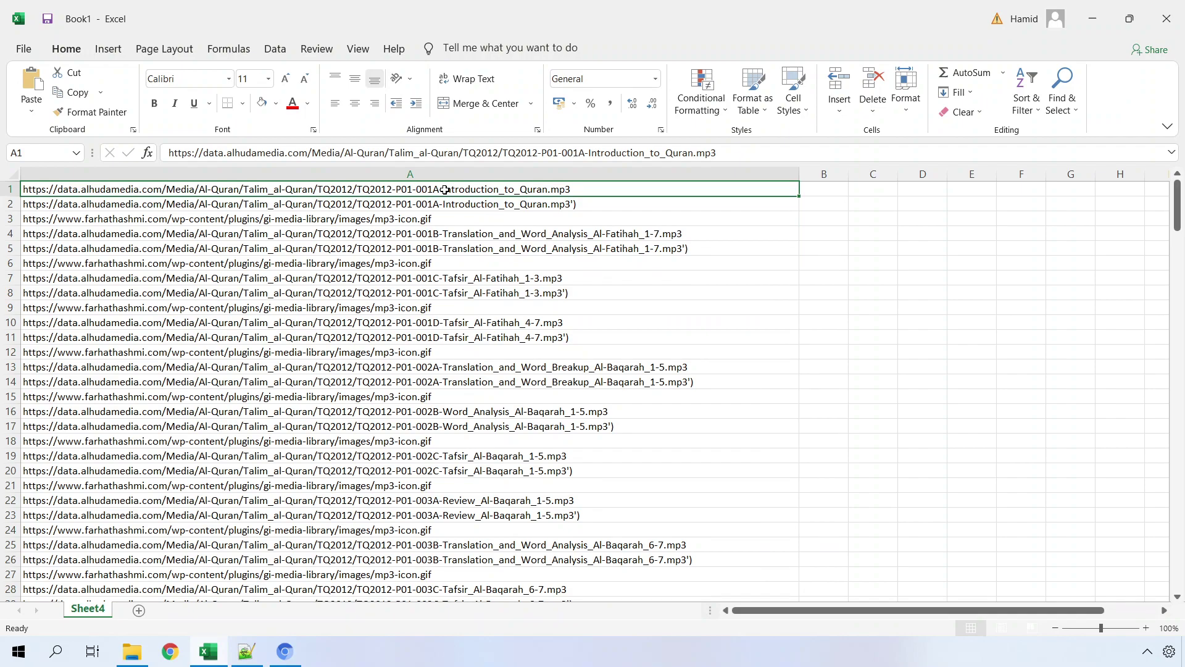
left_click_drag(444, 190, 445, 500)
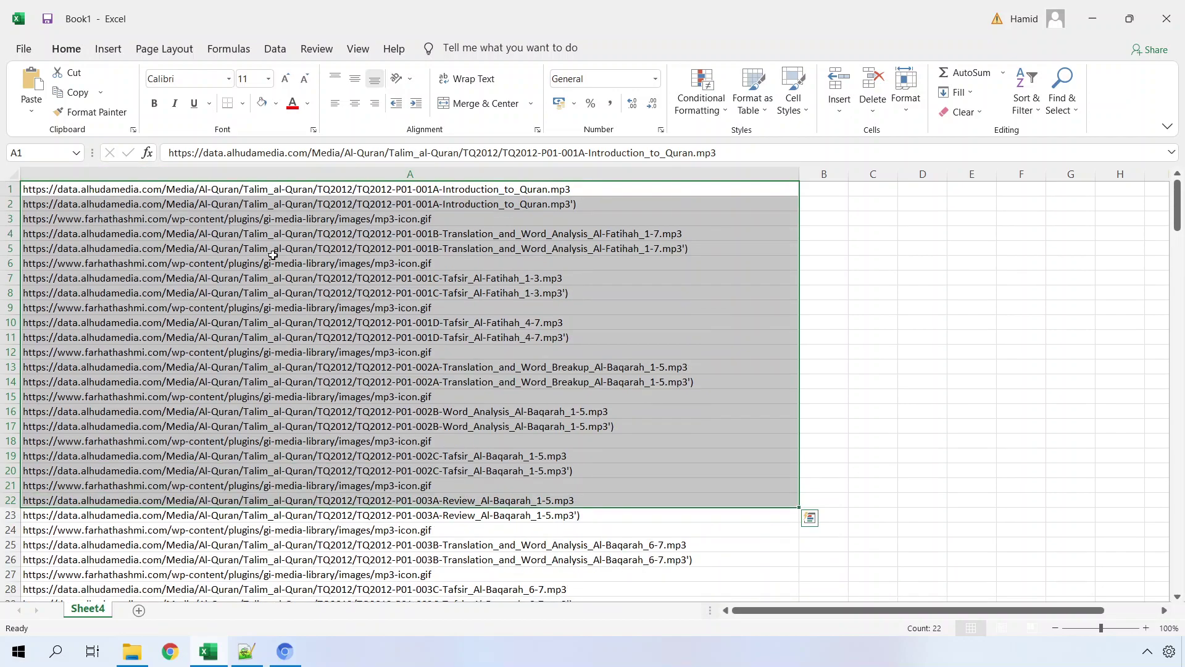
- Fill a 1, 2 series down column B to number the rows 1 to 222
left_click(824, 191)
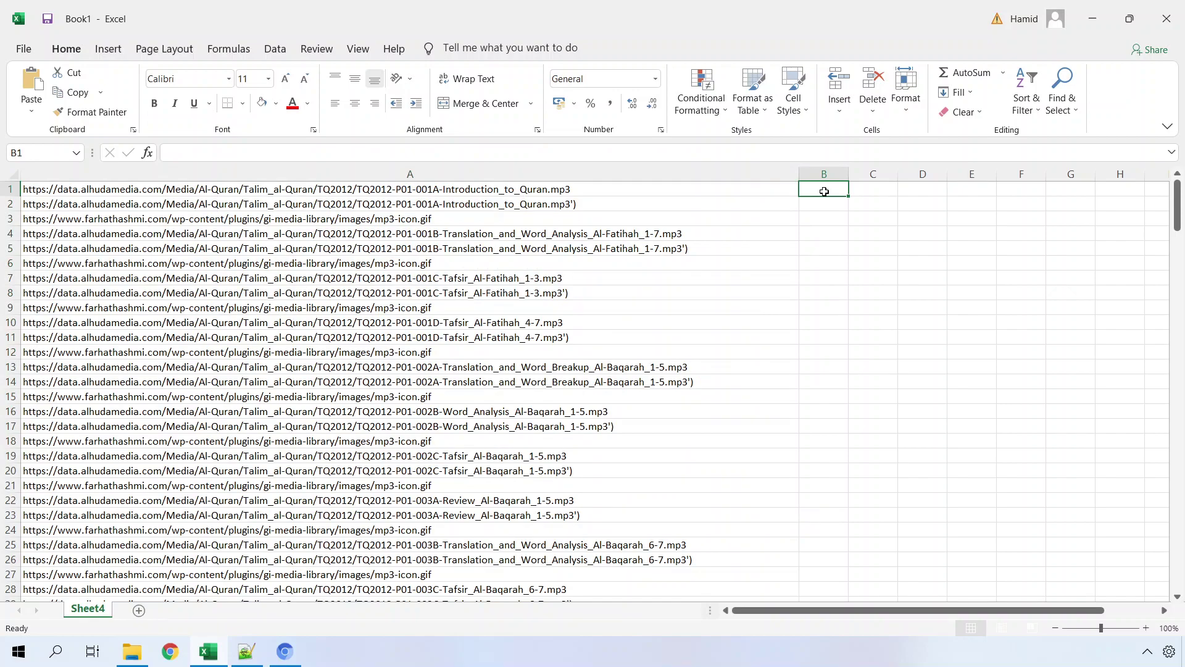
type("1")
key("Return")
type("2")
key("Return")
left_click_drag(827, 190, 834, 203)
double_click(852, 212)
left_click(825, 299)
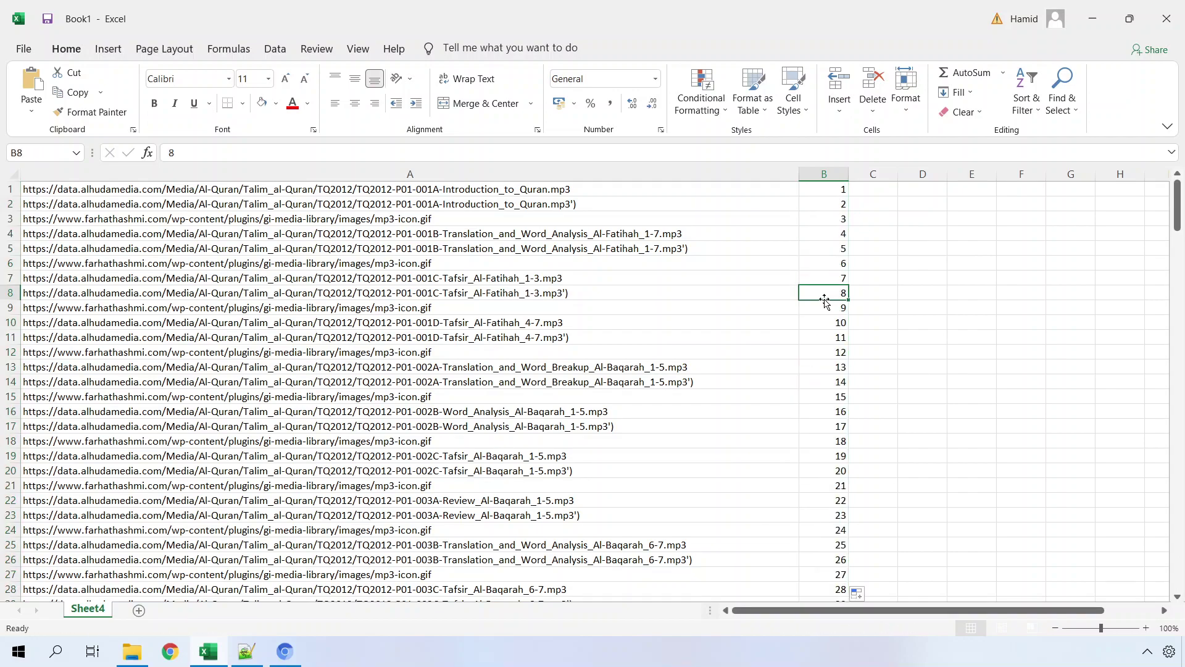
double_click(825, 300)
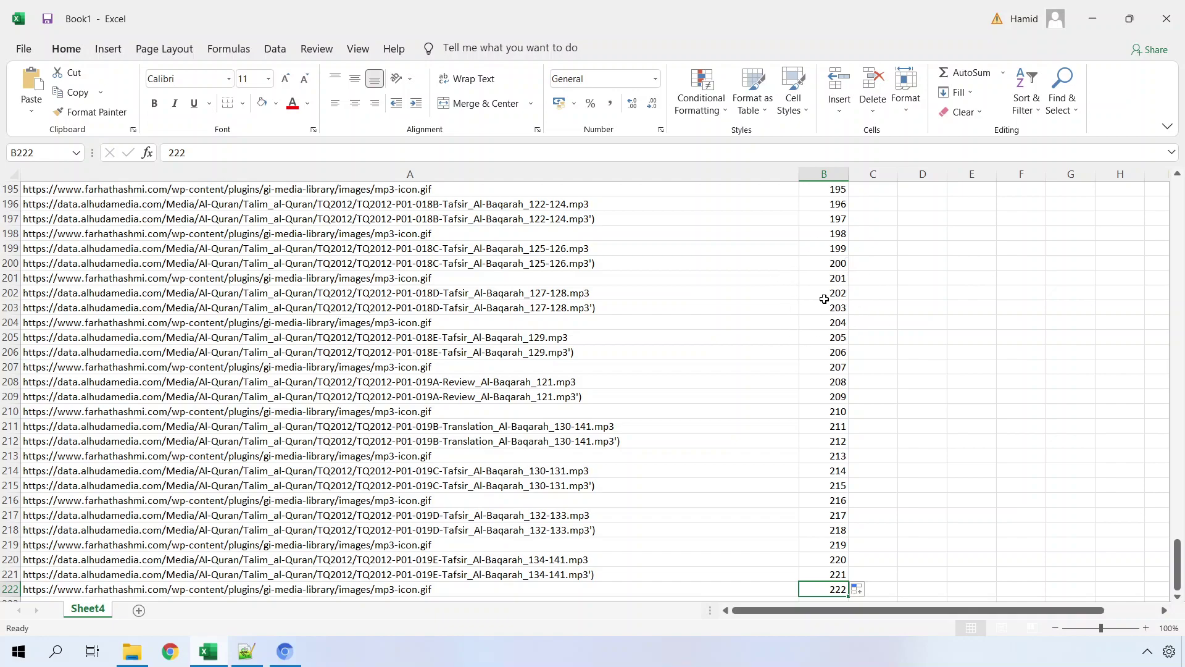
key("ctrl+Up")
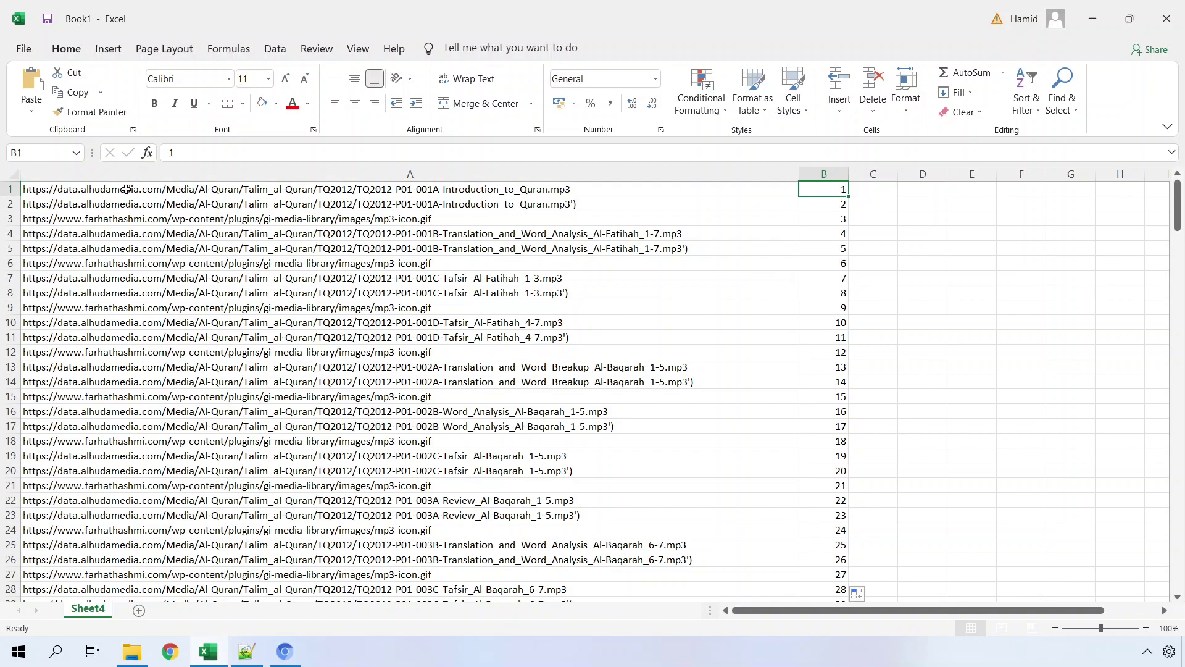
- Give row 1 a gold fill, keeping its text black
left_click(4, 187)
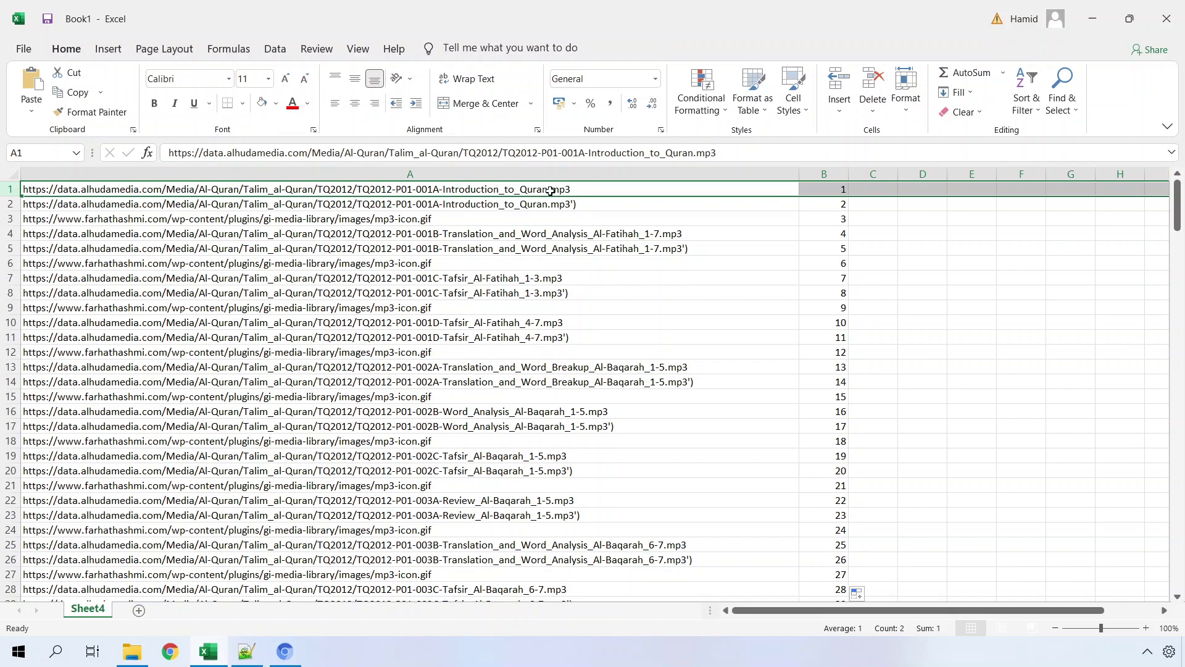
left_click(295, 102)
left_click(275, 103)
left_click(346, 141)
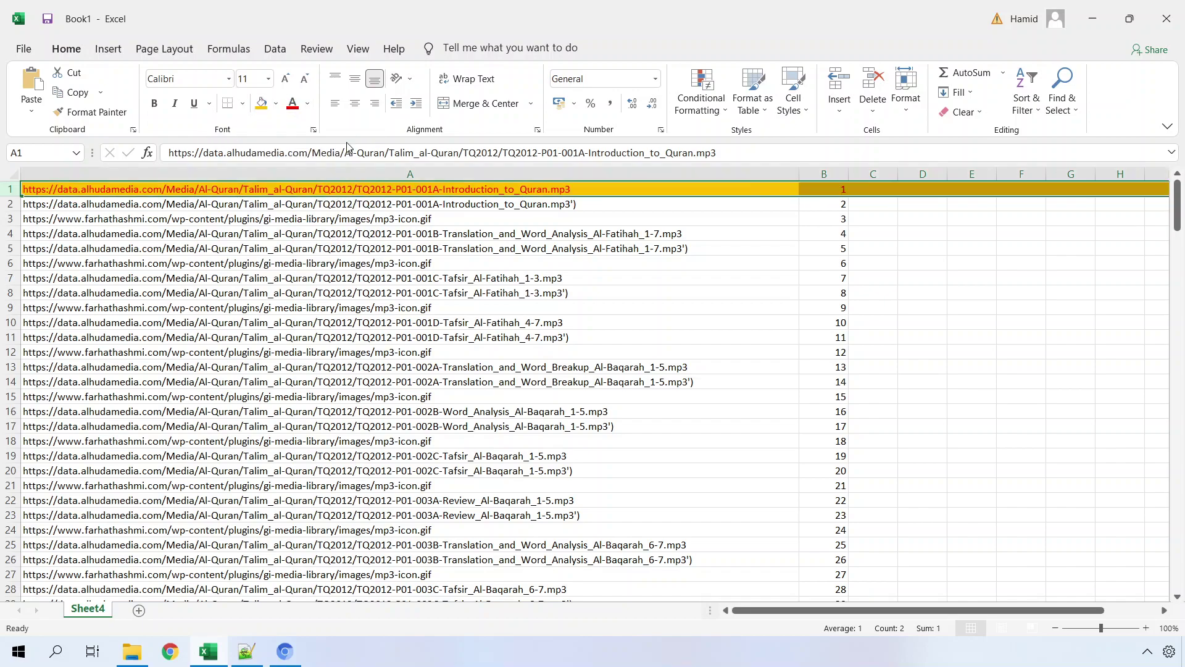
left_click(308, 103)
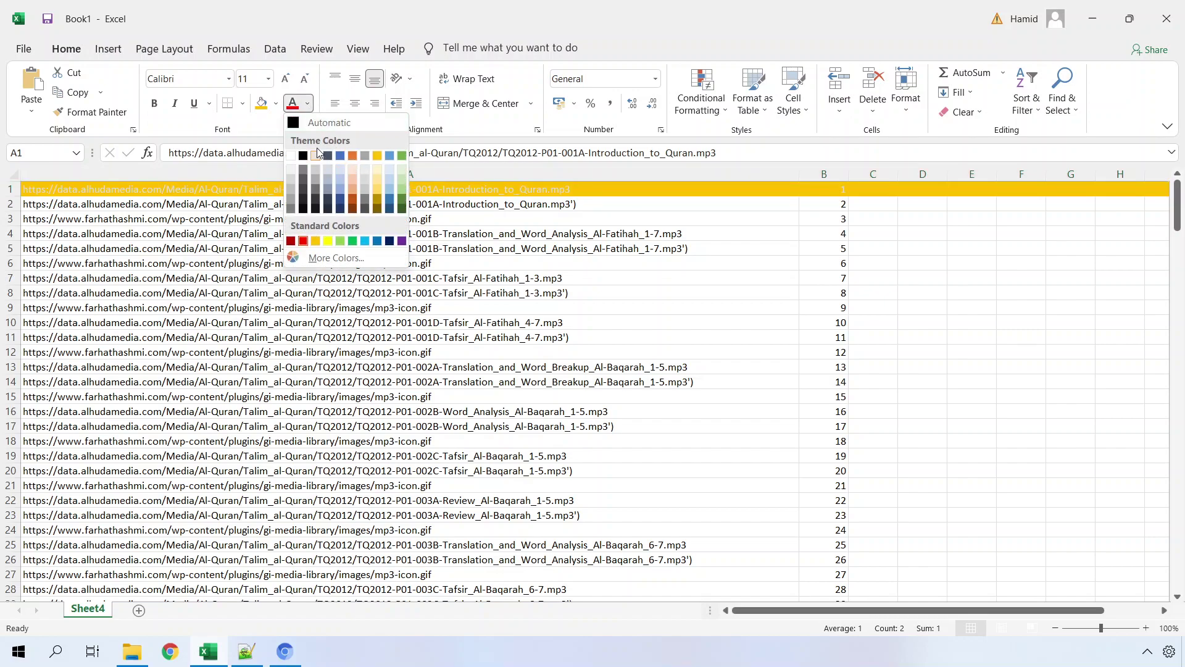
left_click(304, 157)
- Apply the same gold fill to rows 4, 7 and 10, then check their column B numbers
left_click(275, 293)
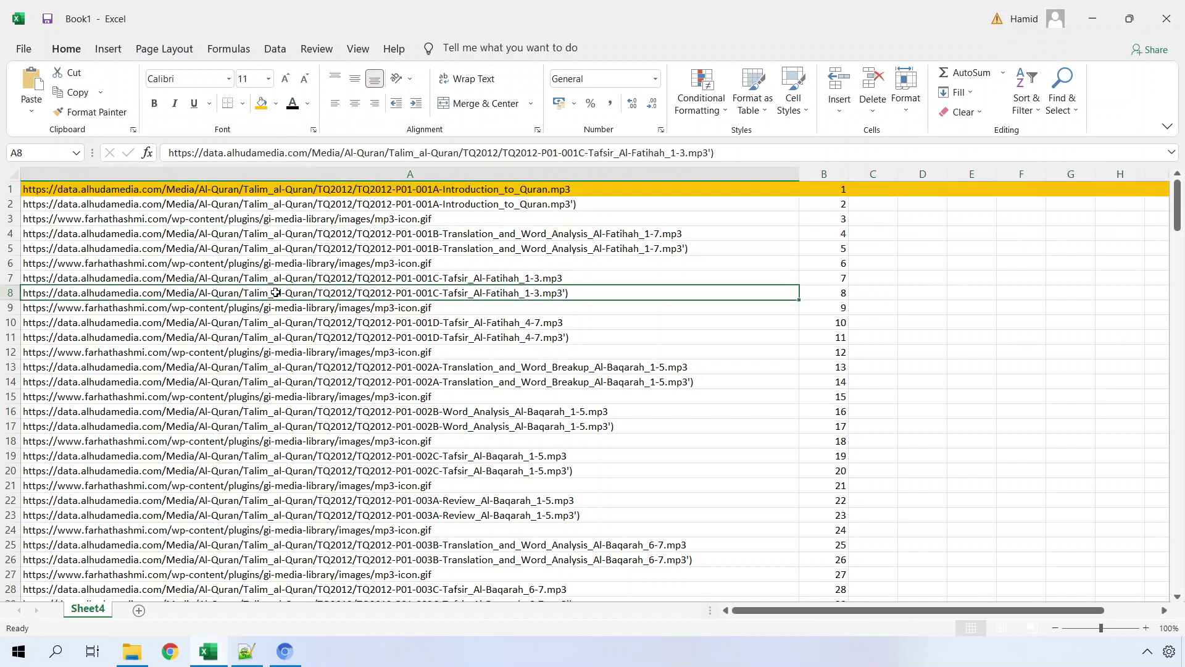
left_click(398, 233)
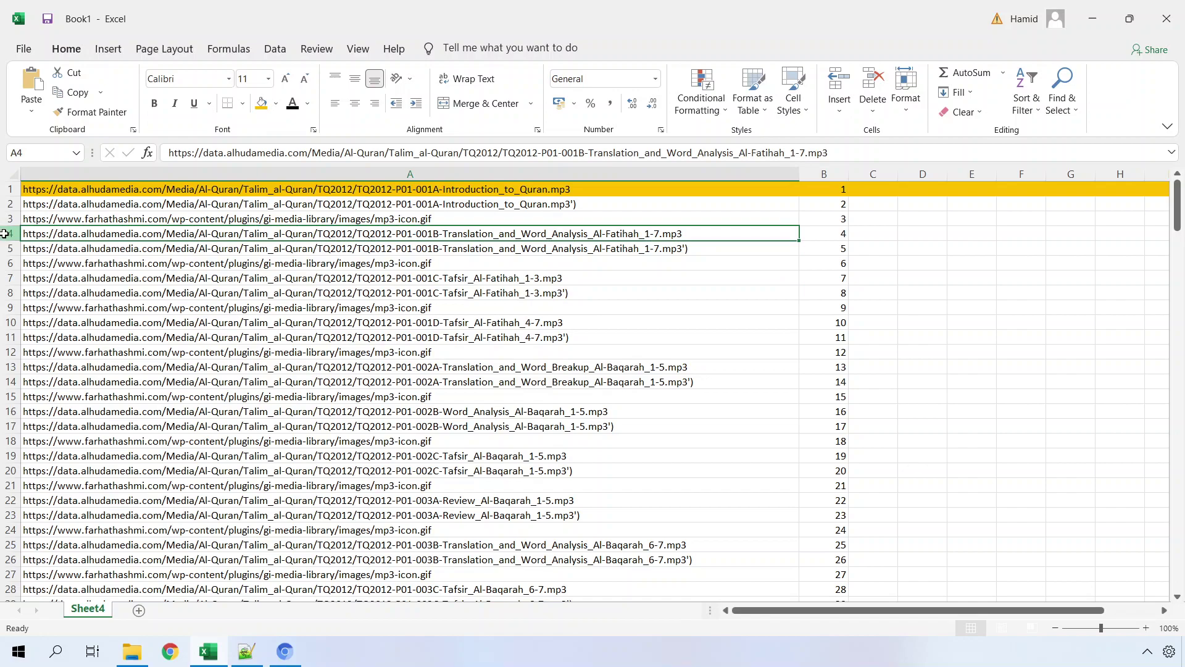
left_click(4, 233)
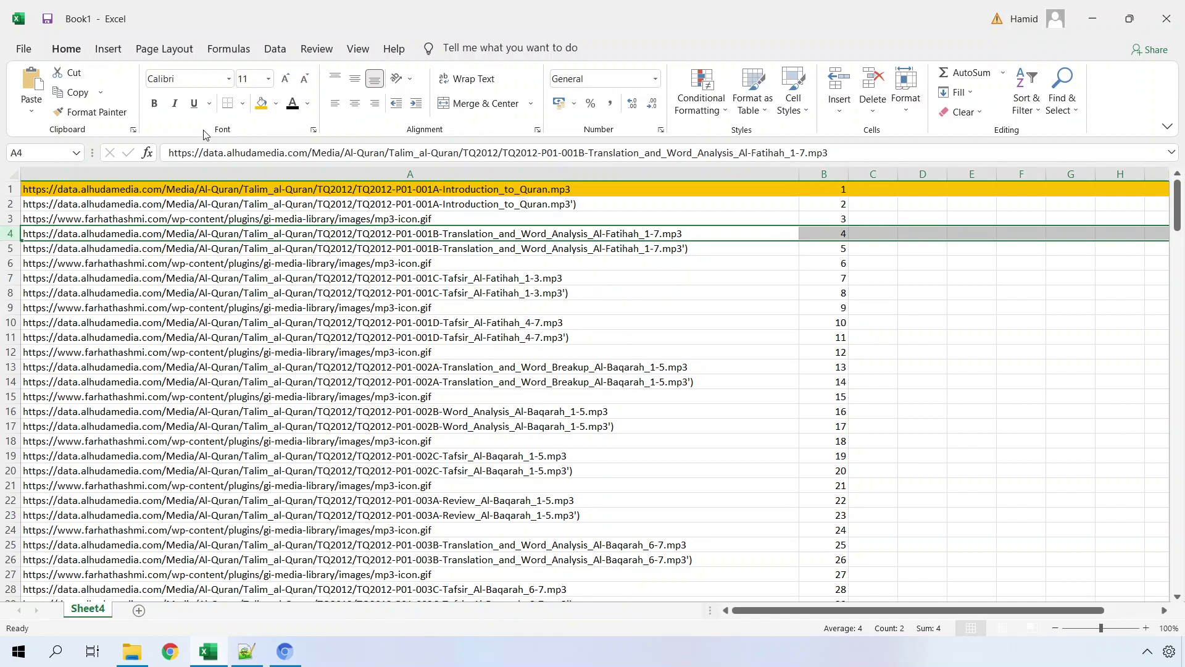
left_click(261, 103)
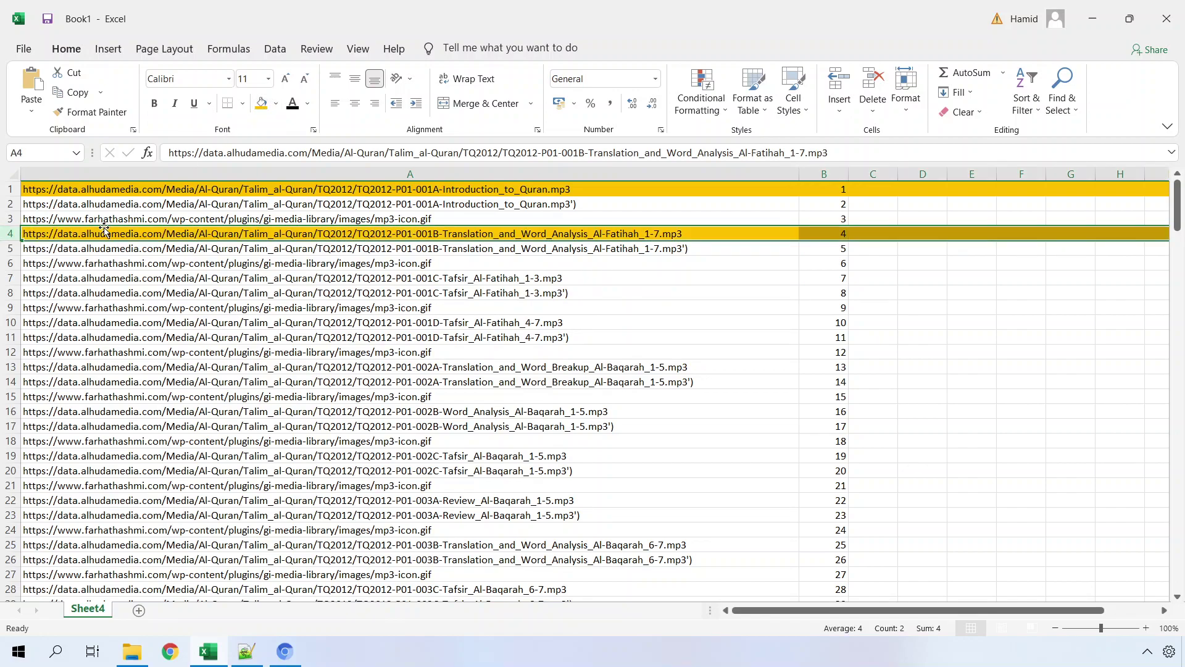
left_click(10, 275)
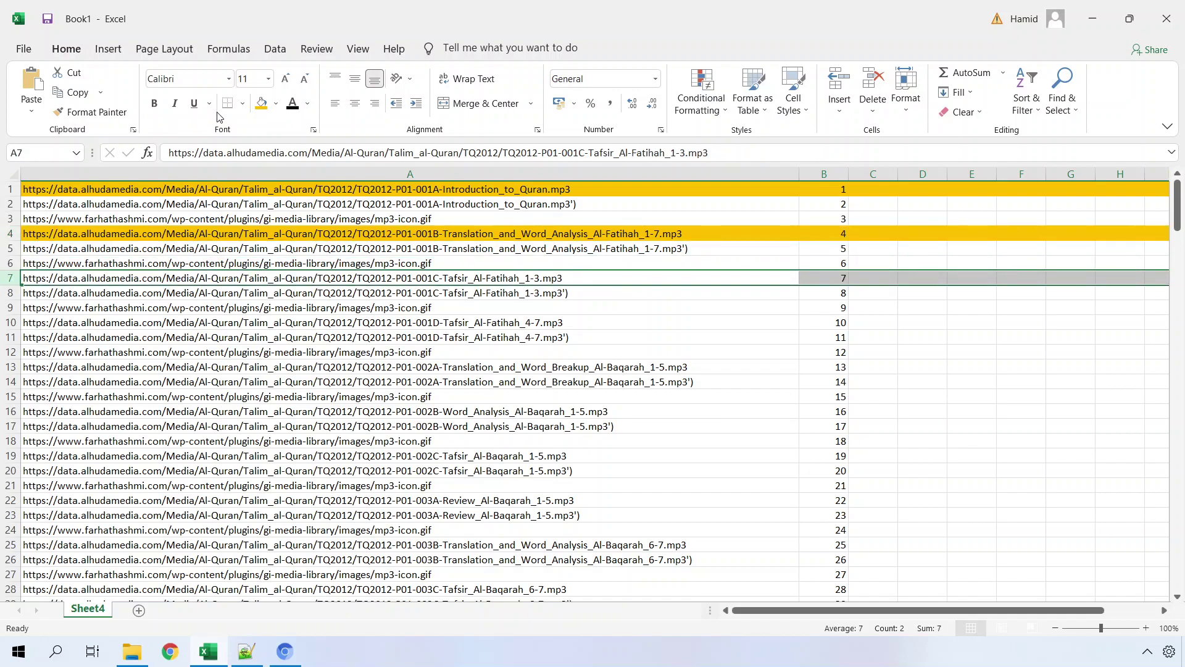
left_click(261, 104)
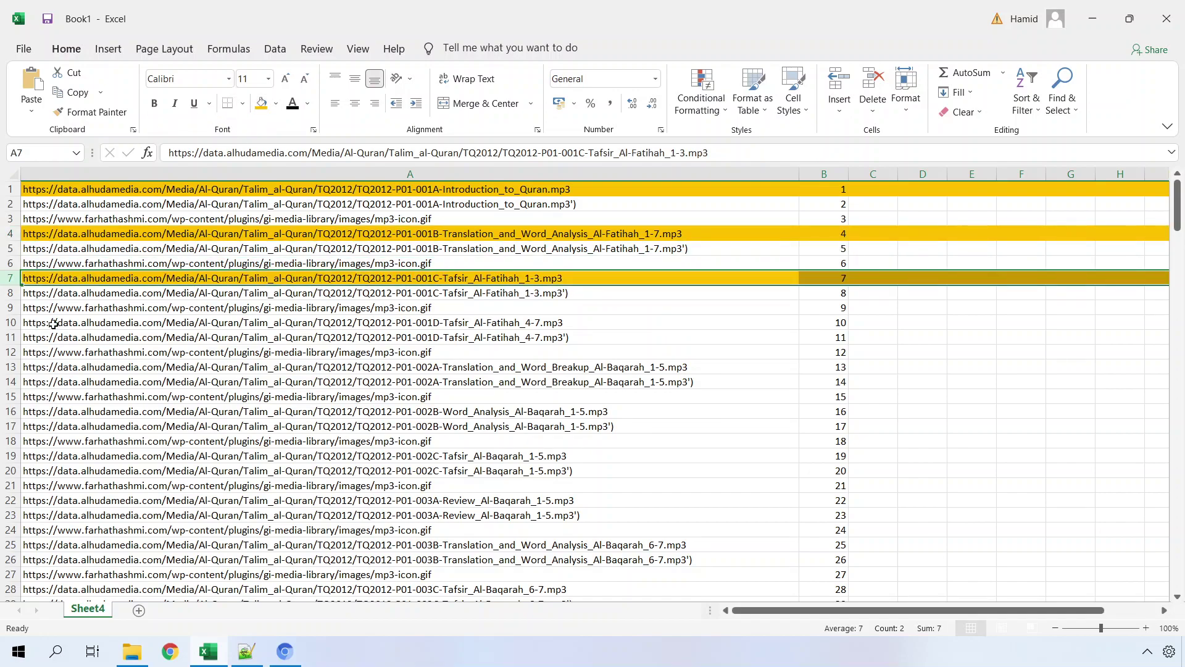
left_click(17, 320)
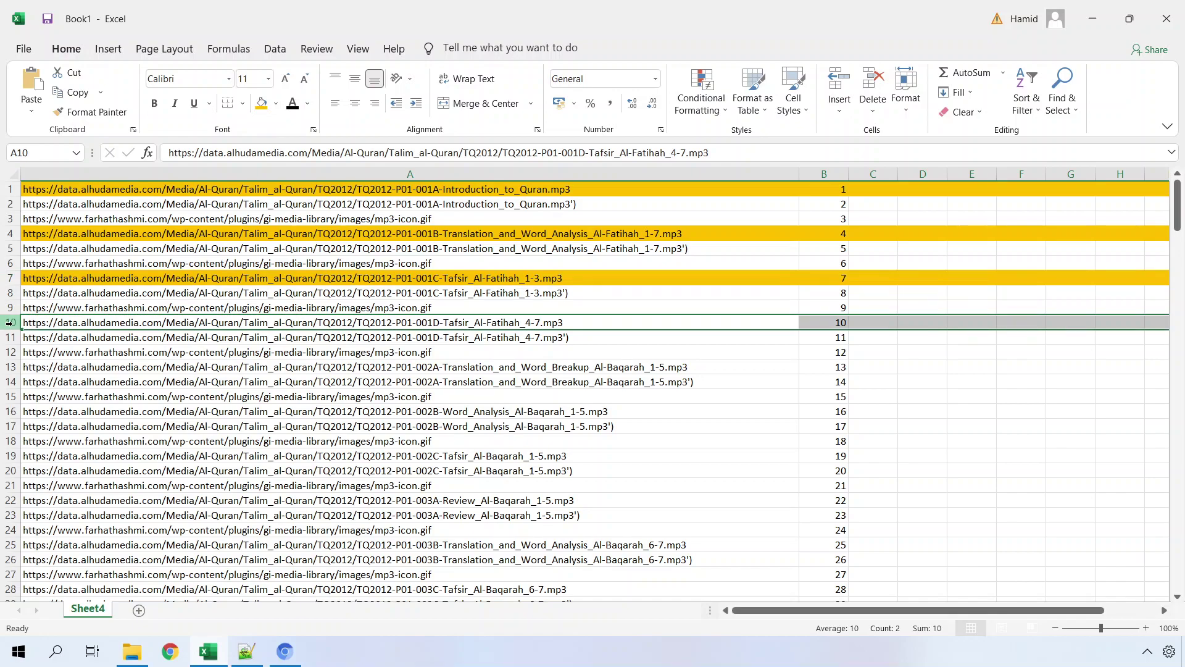
left_click(261, 103)
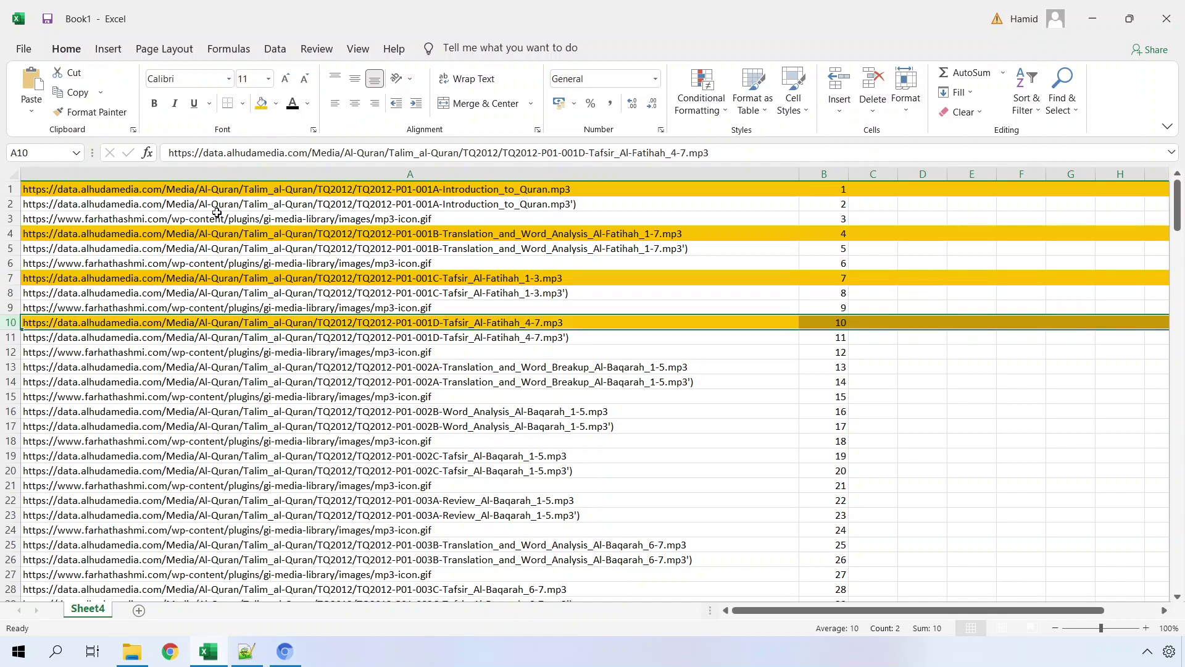
left_click_drag(270, 193, 278, 215)
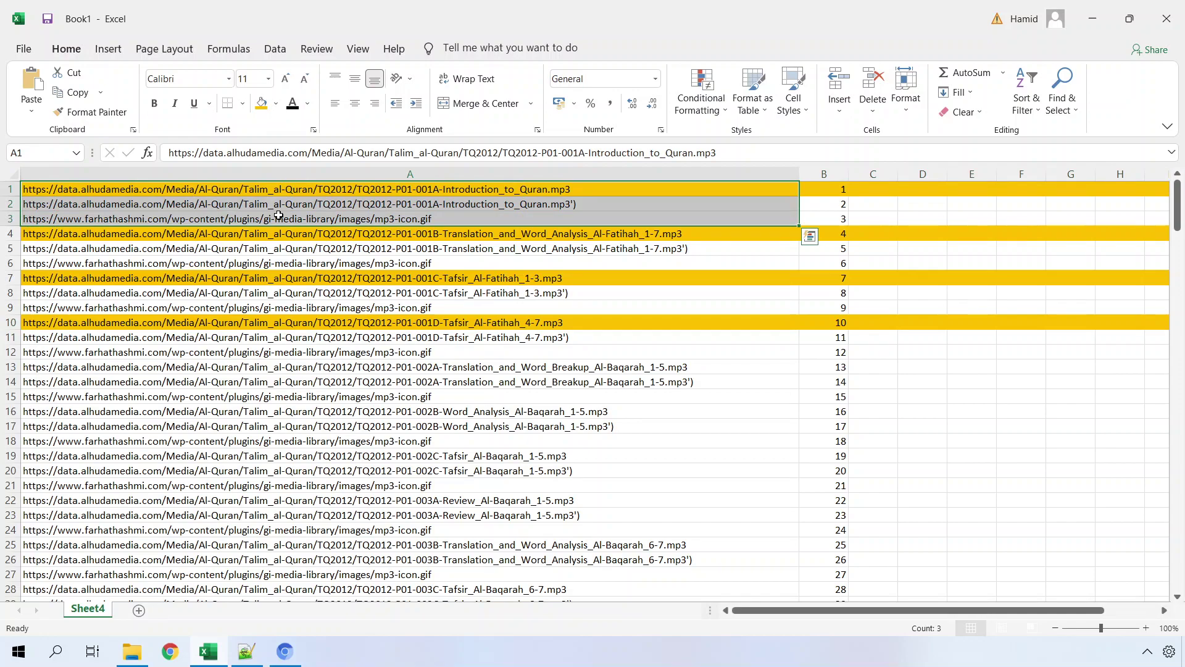
left_click(843, 188)
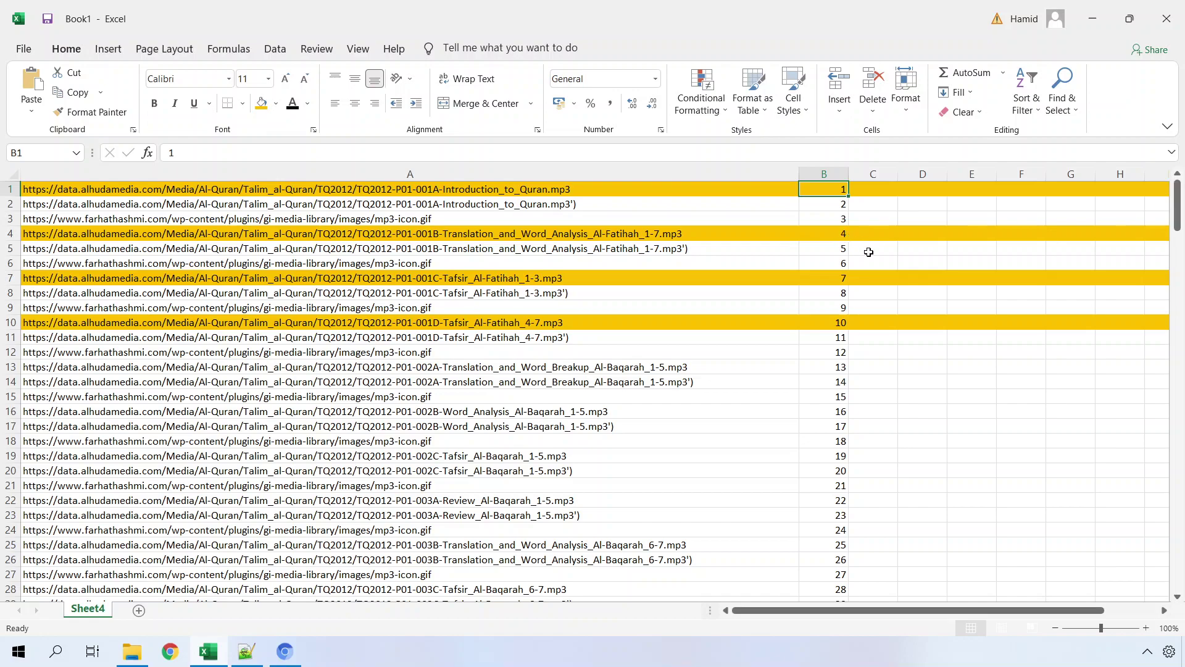
left_click(845, 276)
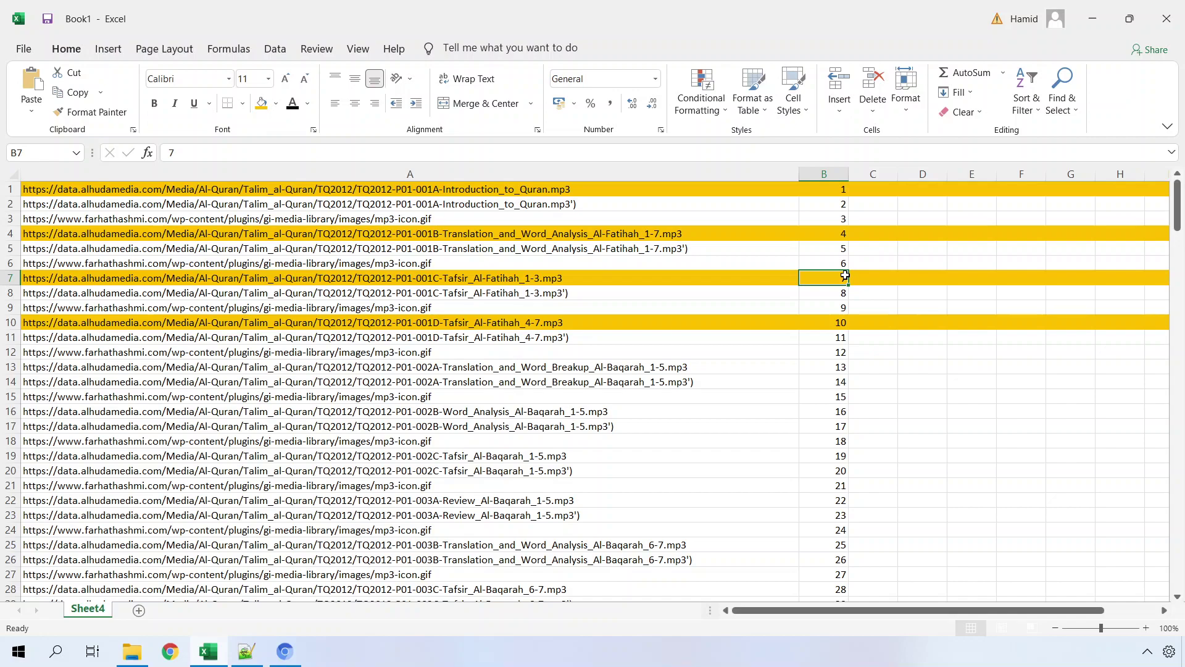
- Enter =MOD(B1,3) in C1 and fill it down column C
left_click(885, 190)
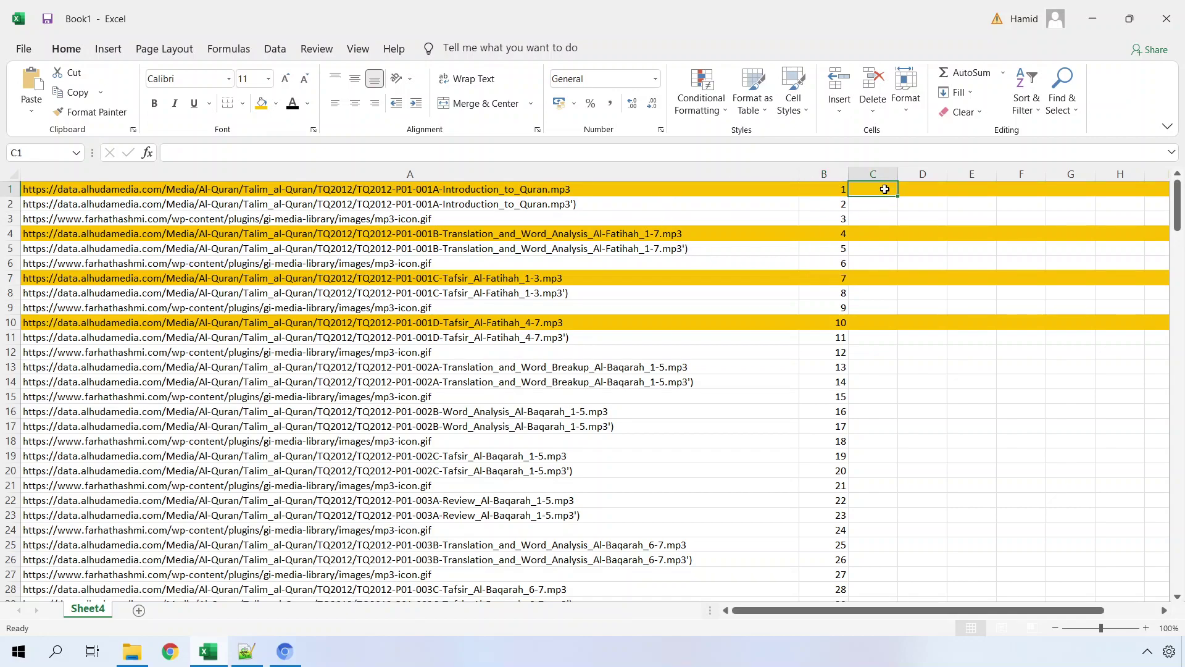
type("=mod(")
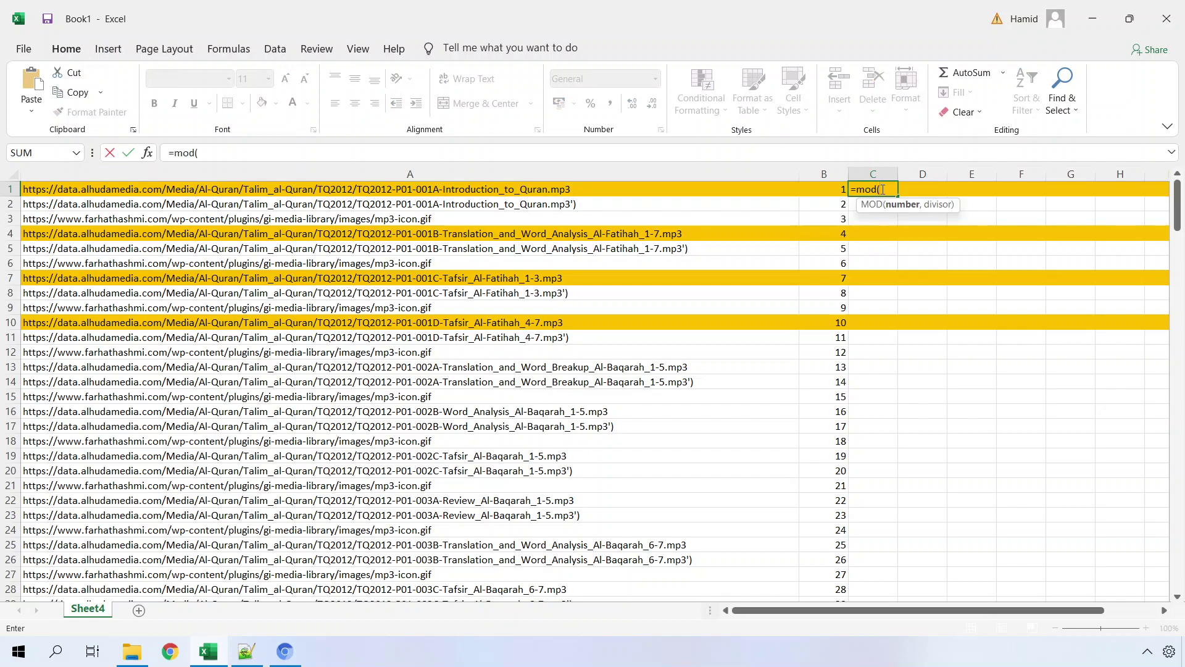
left_click(827, 187)
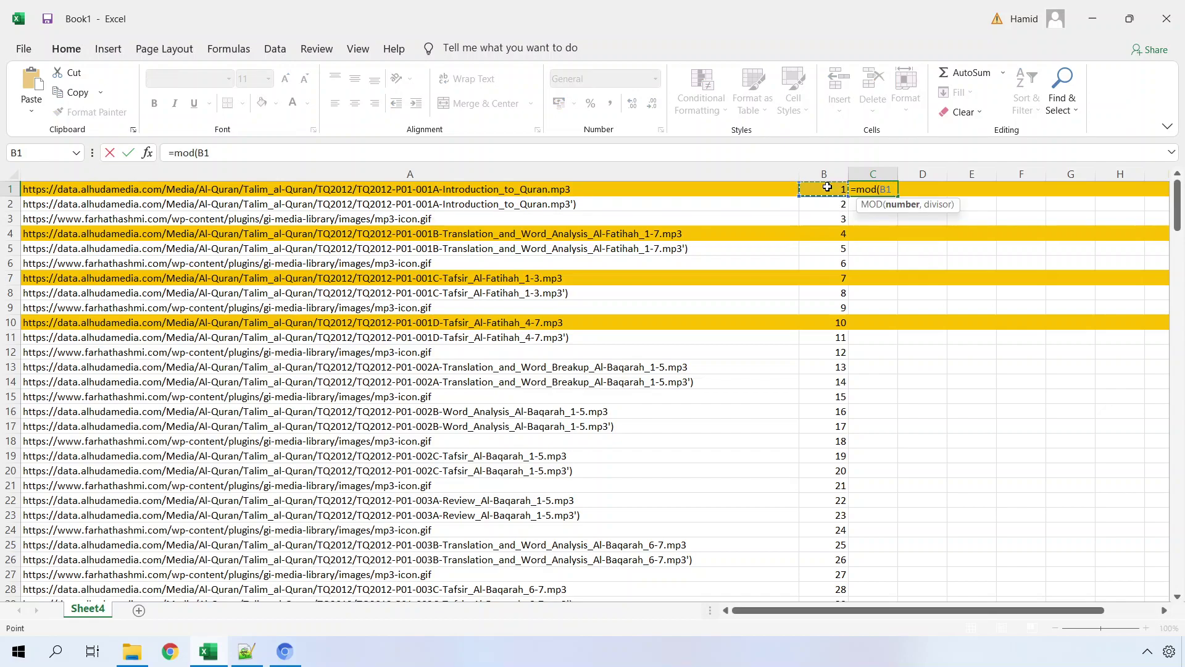
type(",3)")
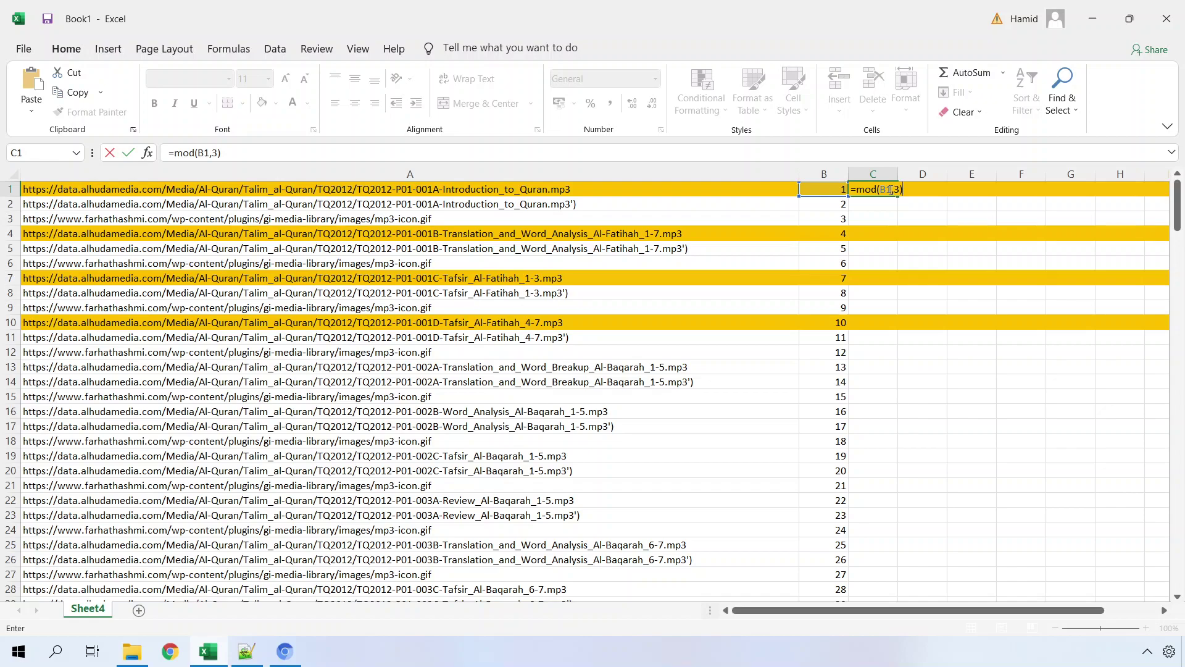
key("Return")
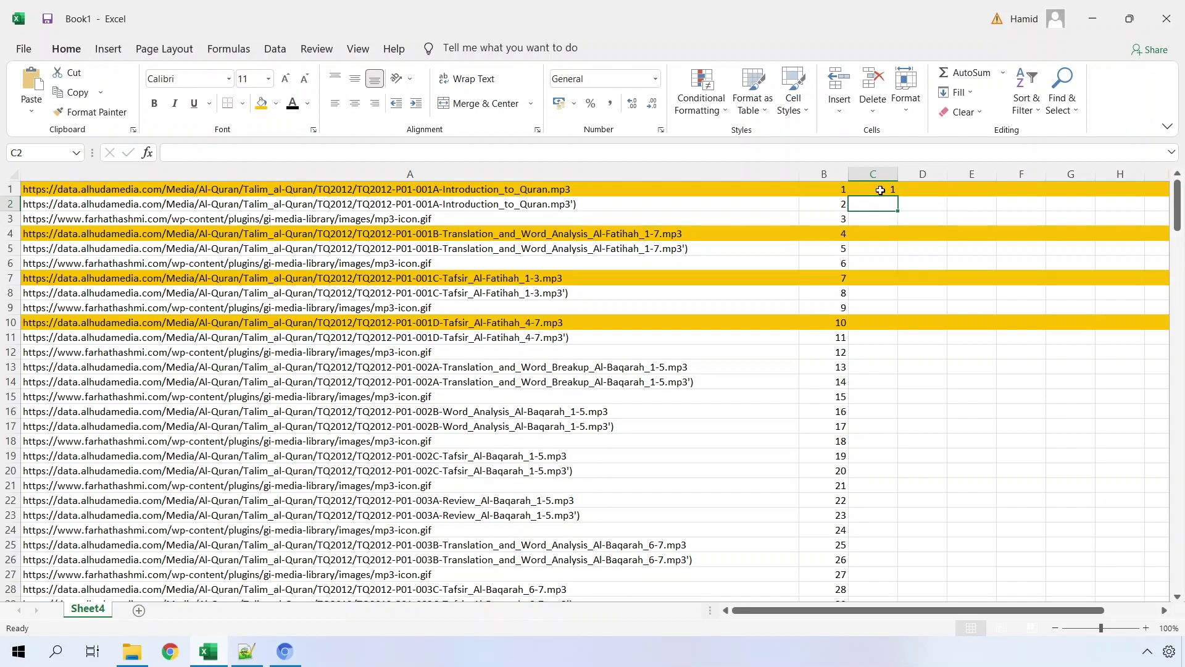
left_click(881, 186)
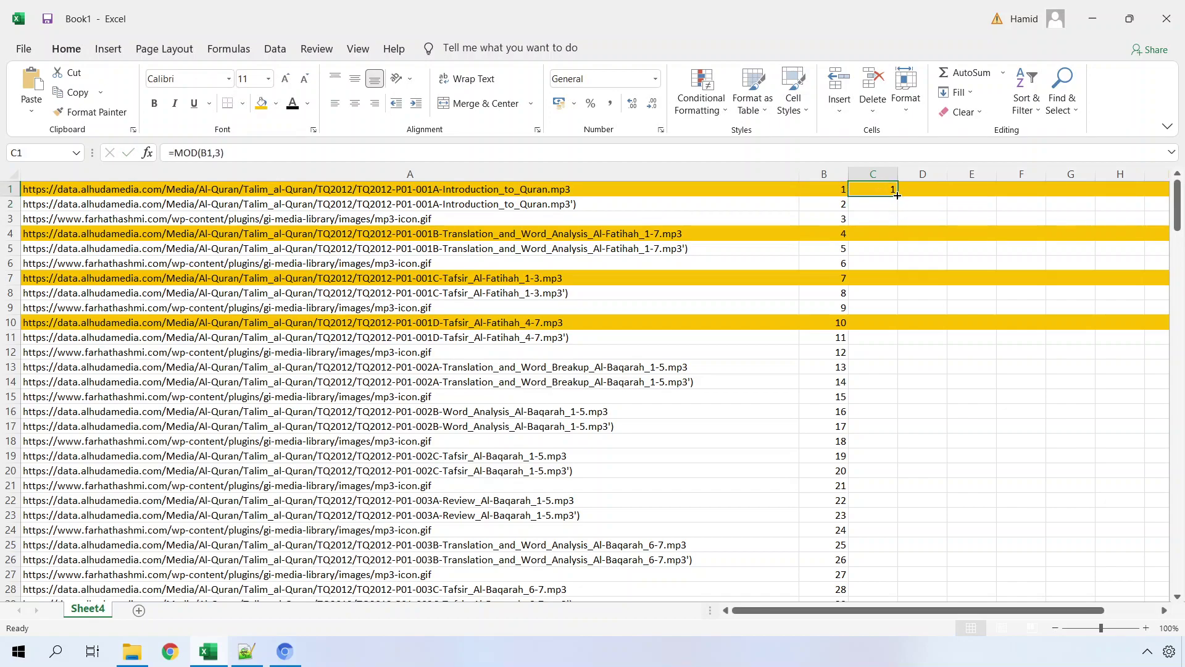
double_click(896, 195)
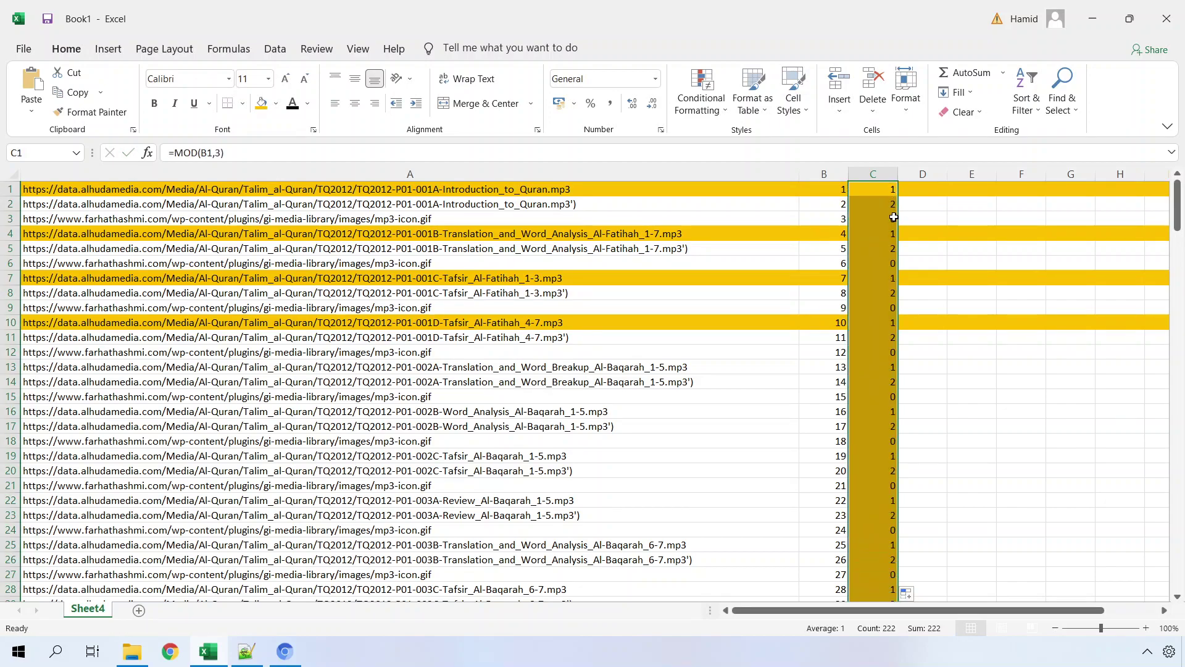
- Compare rows 1, 4, 7 and 10 to confirm each highlighted mp3 row's MOD result is 1
left_click(894, 216)
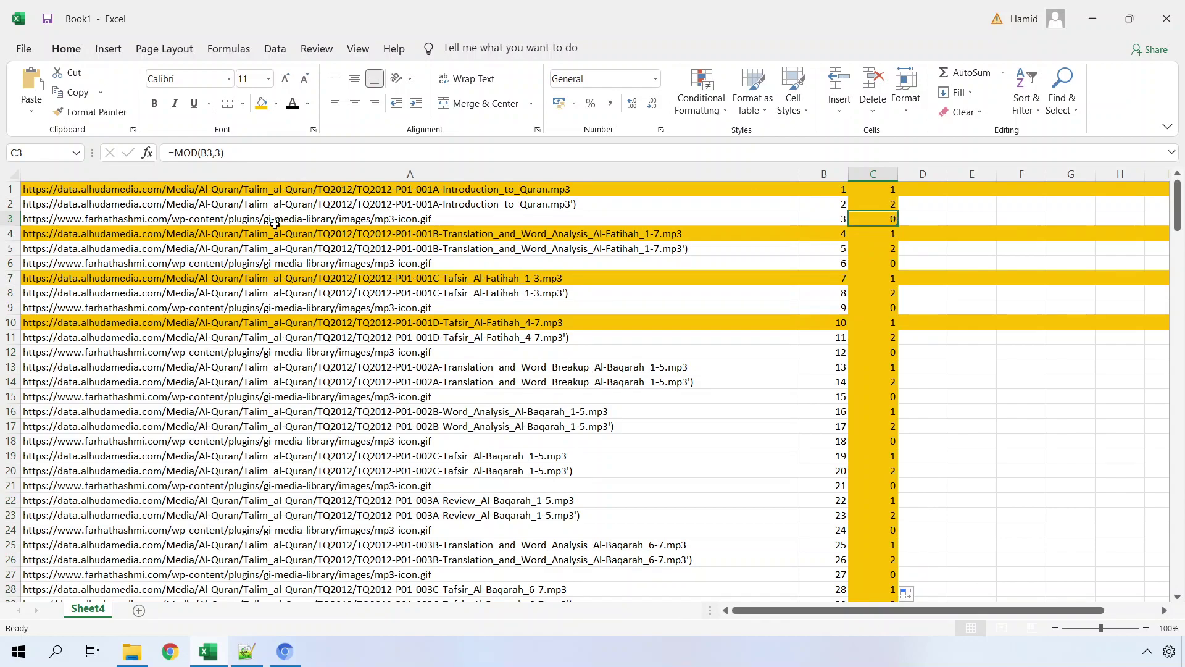
left_click(6, 189)
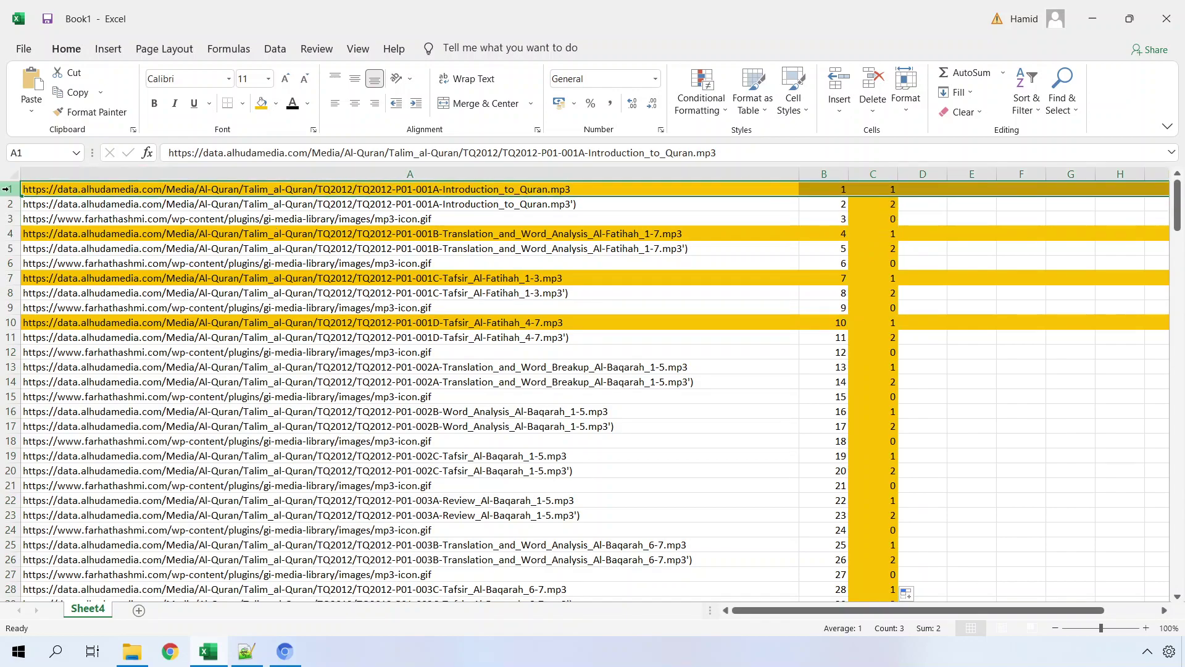
left_click(9, 234)
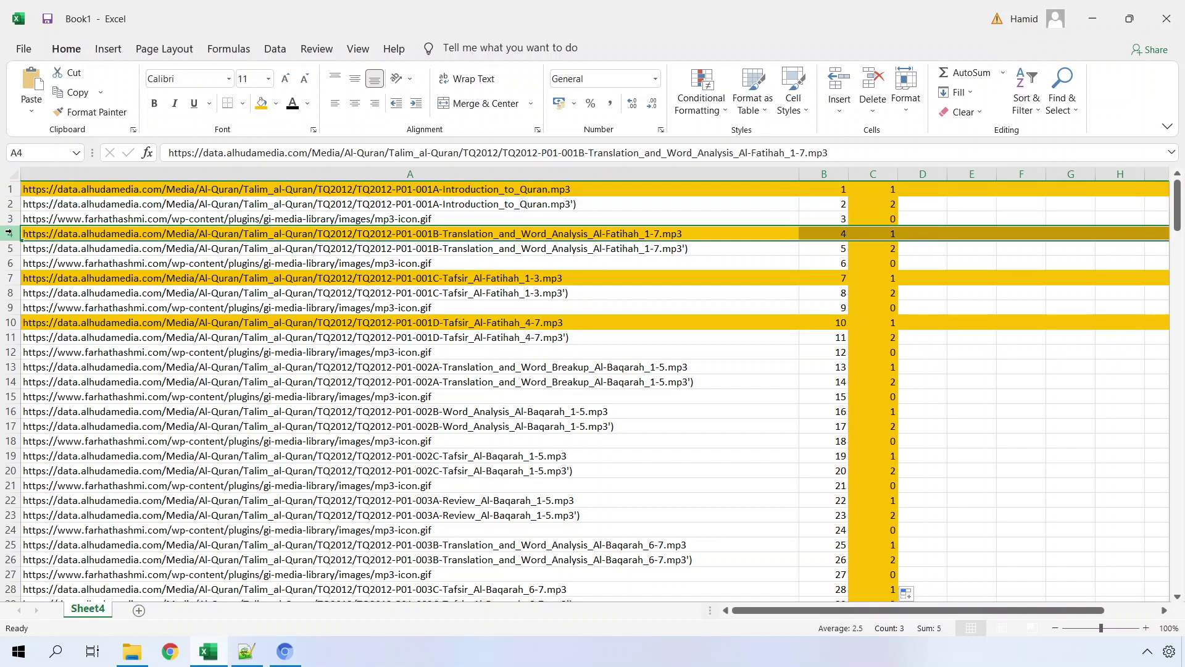
left_click(9, 278)
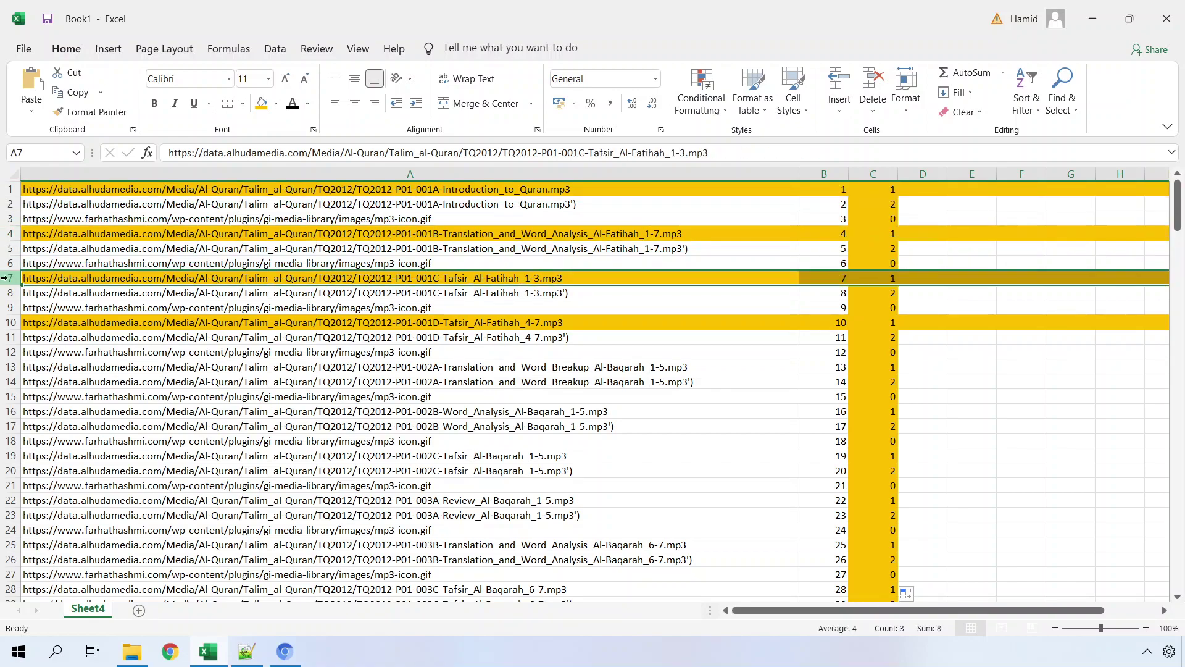
left_click(9, 322)
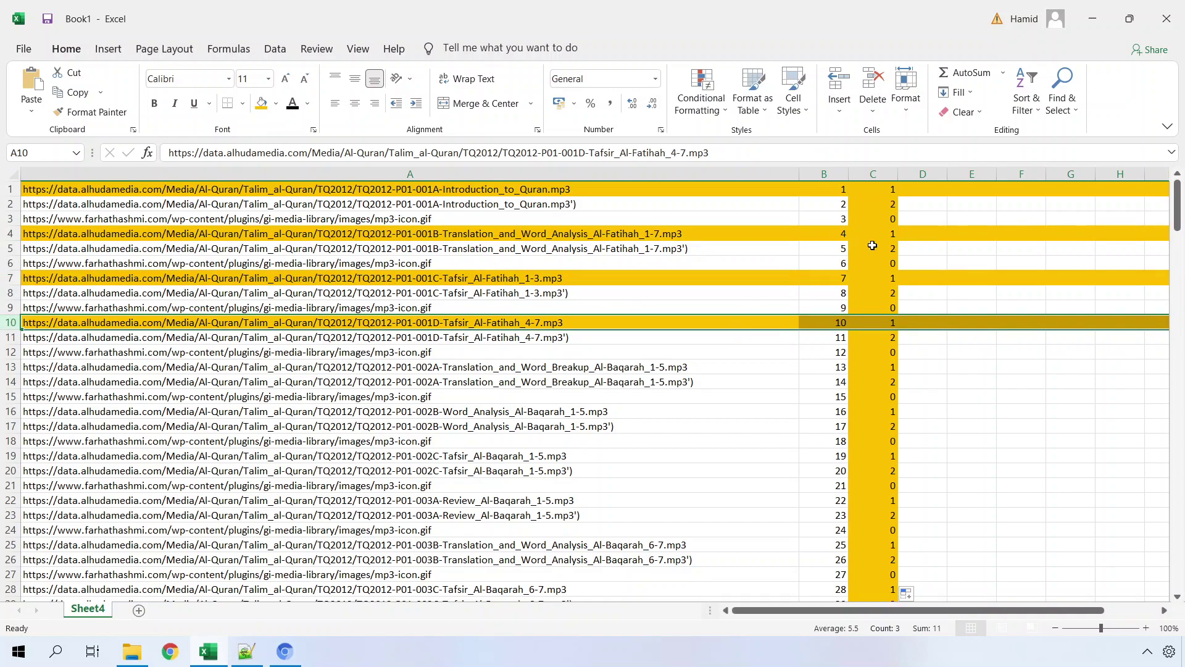
left_click(893, 186)
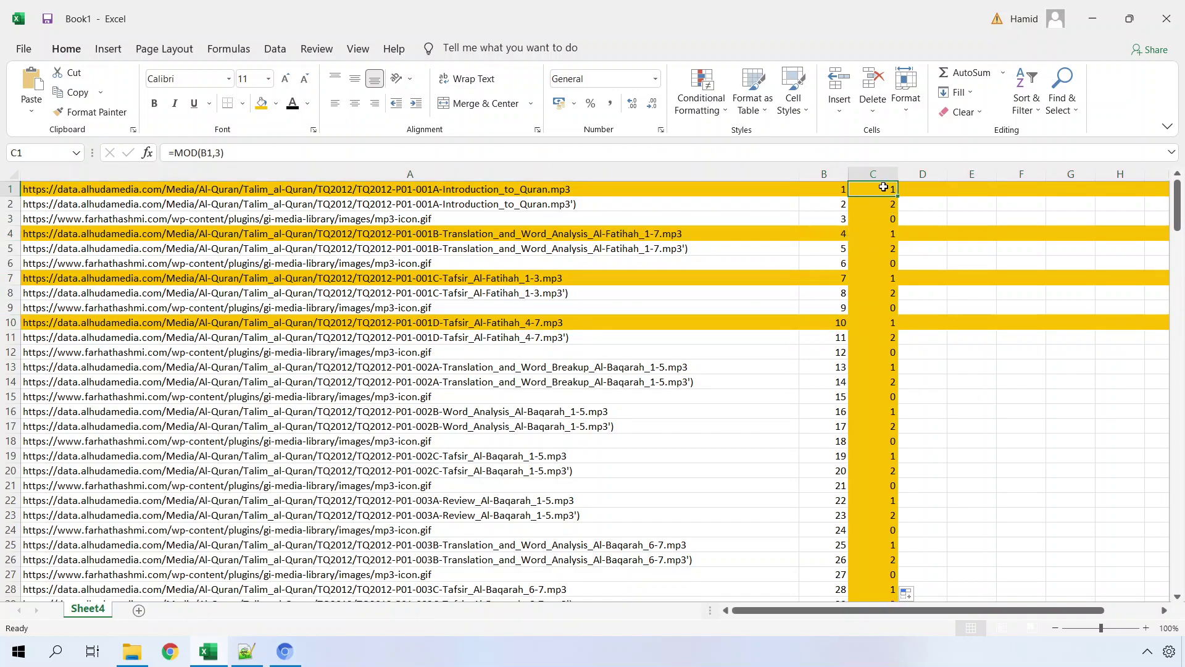
left_click(884, 233)
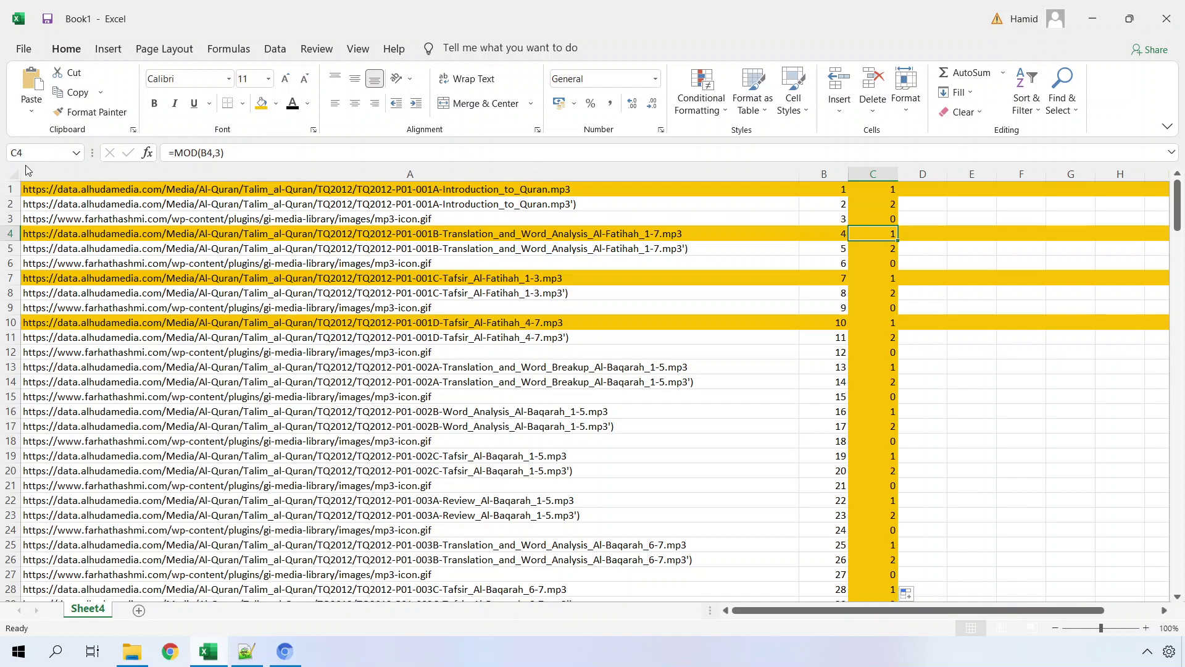
- Insert a blank row above the data and filter column C to show only value 1
right_click(10, 191)
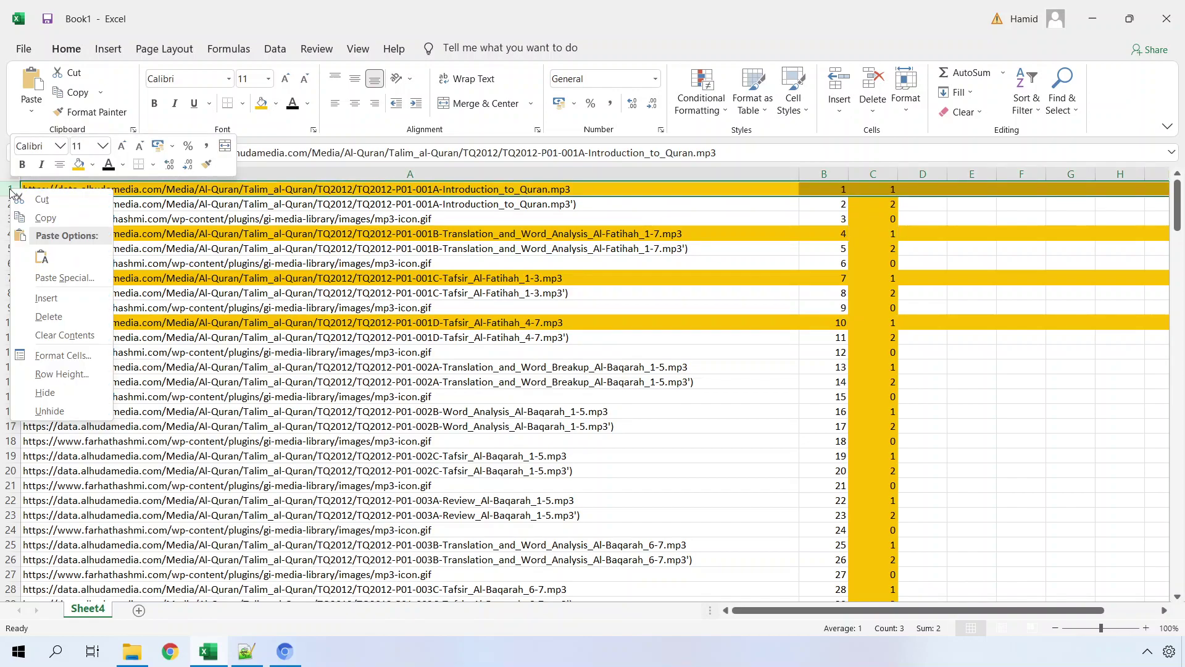
left_click(67, 299)
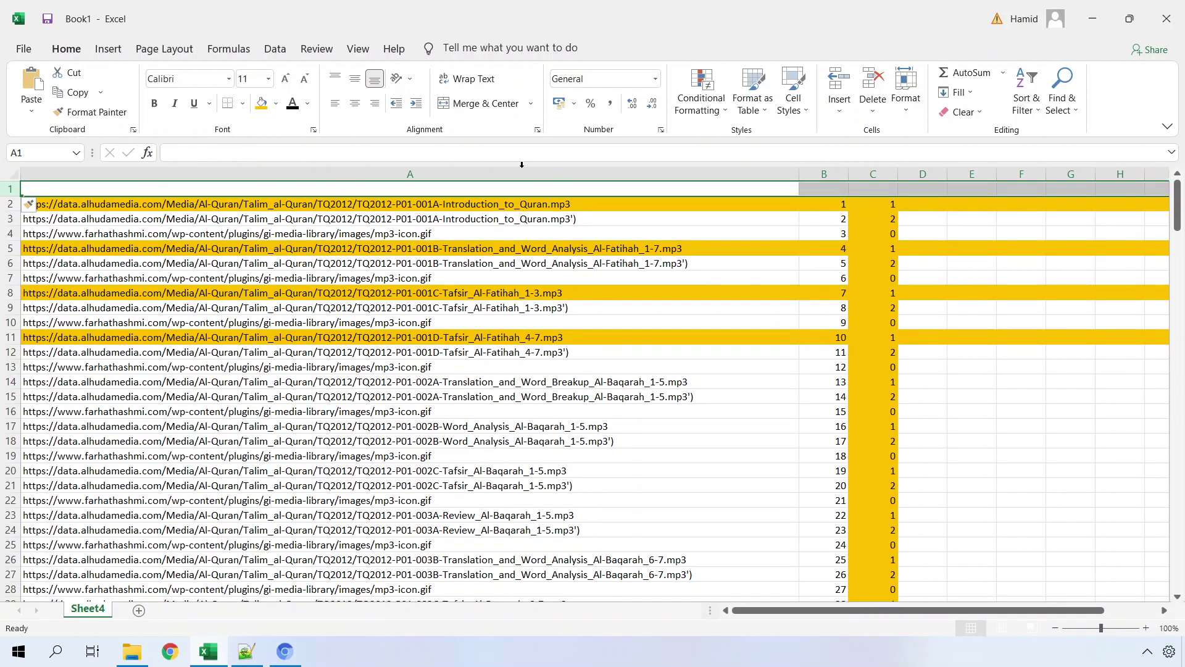
left_click(1028, 106)
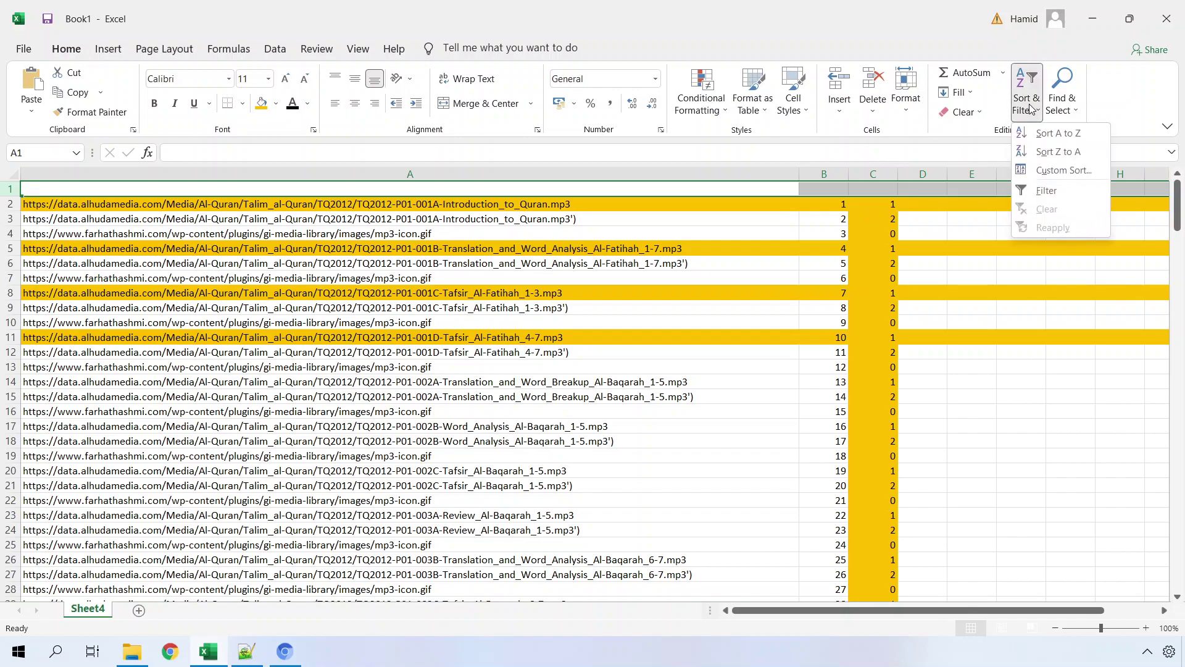
left_click(1037, 192)
left_click(891, 189)
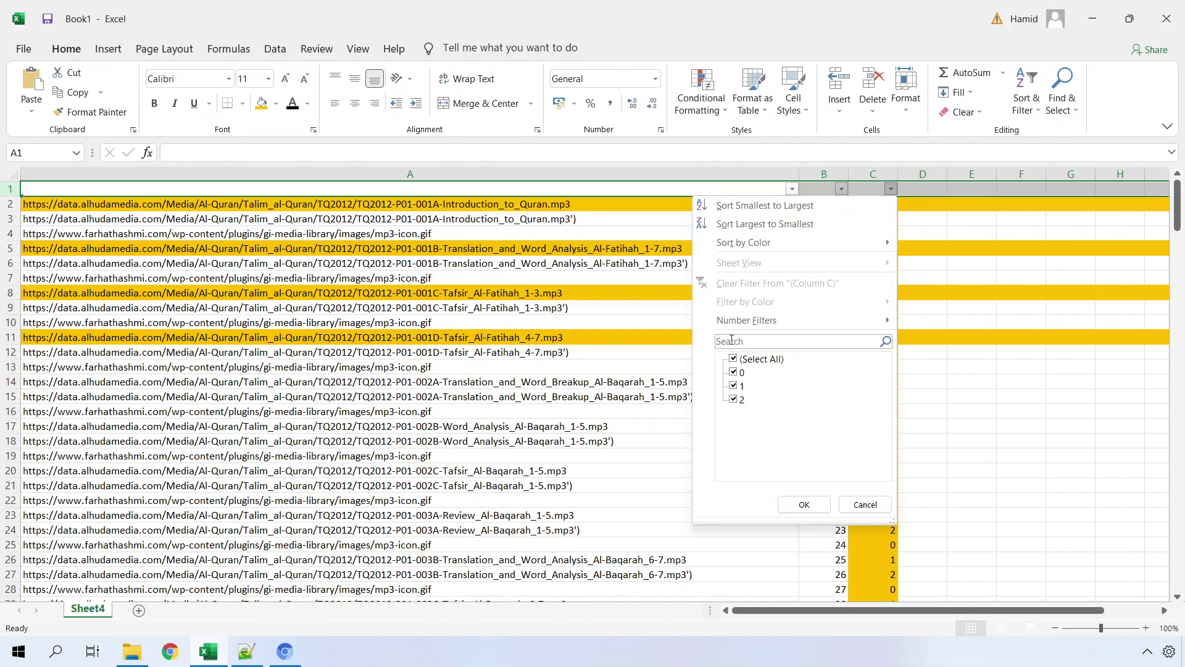
left_click(734, 359)
left_click(733, 385)
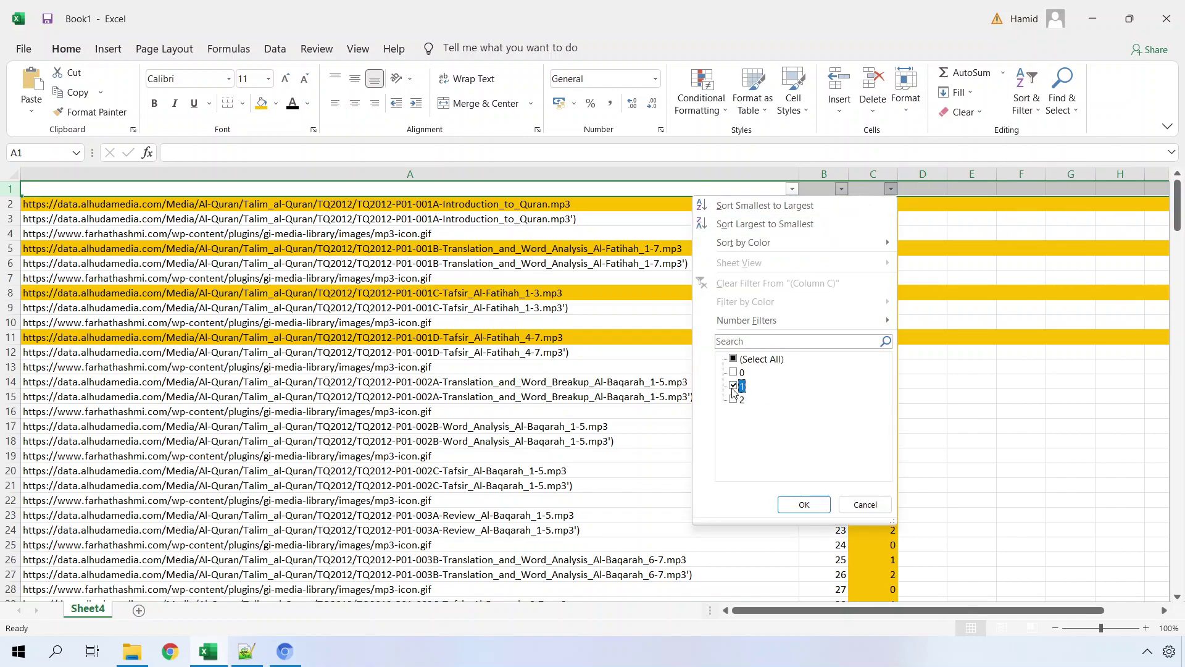
left_click(804, 504)
left_click(654, 277)
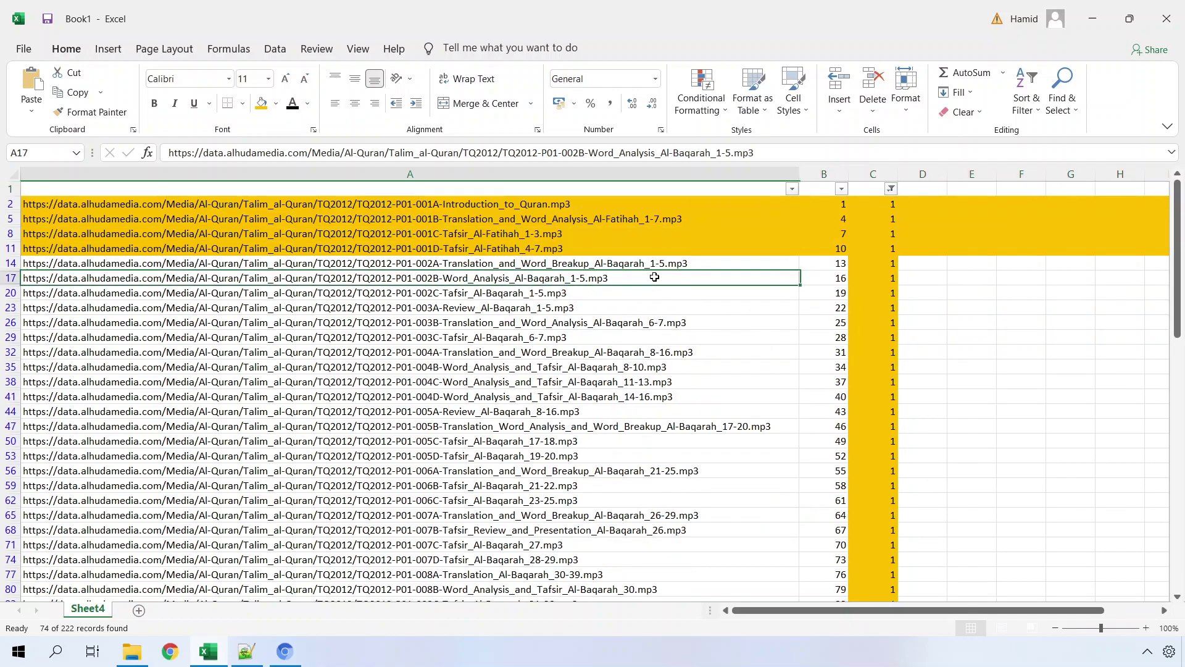
- Copy the 74 filtered mp3 links from A2 downward
left_click(507, 203)
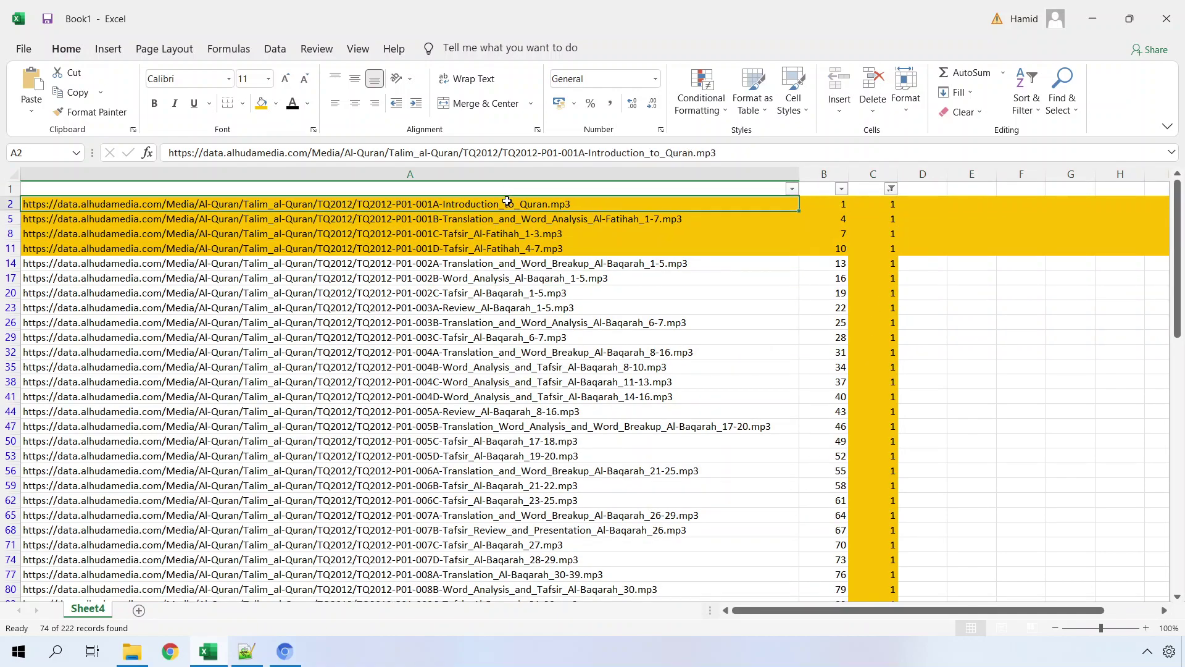
key("ctrl+shift+Down")
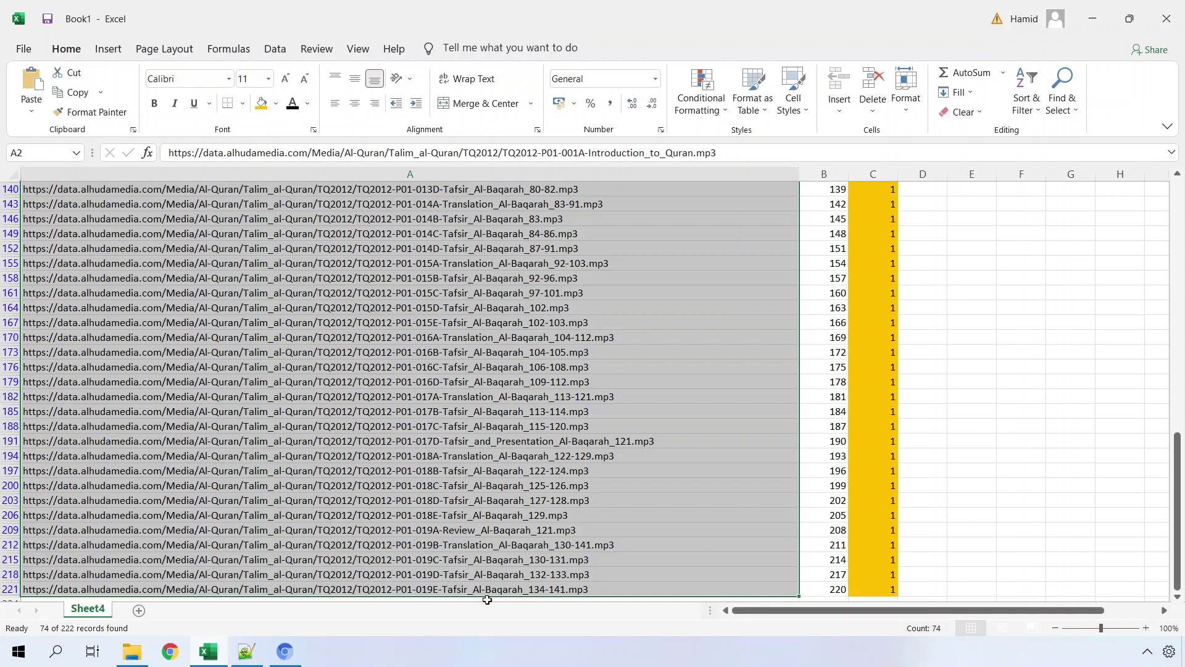
right_click(378, 435)
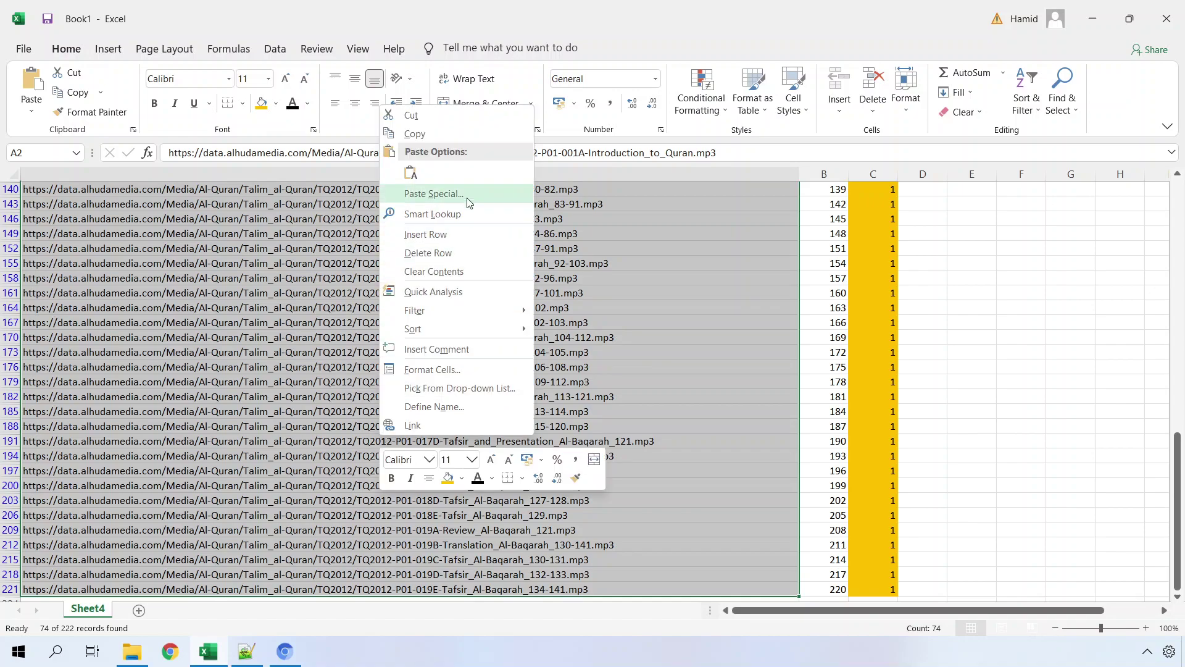
left_click(407, 140)
scroll(352, 426, "up", 15)
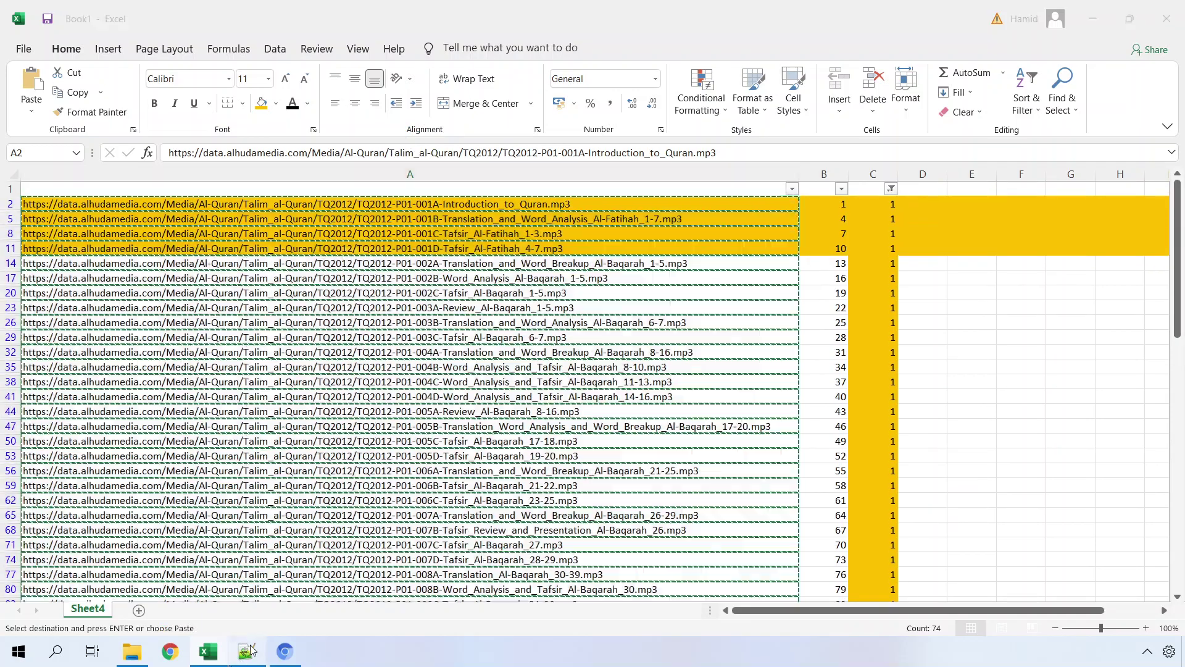
left_click(247, 651)
- Paste the mp3 URLs into the new 7 tab and add two blank lines above them
key("ctrl+v")
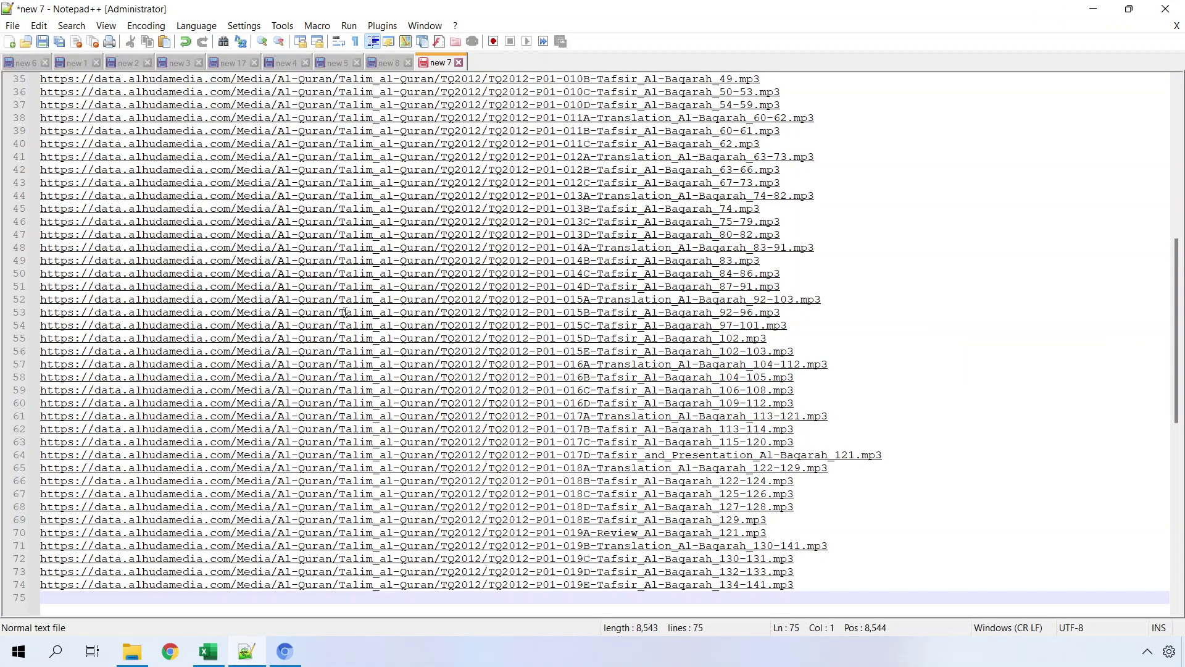
scroll(345, 313, "up", 3)
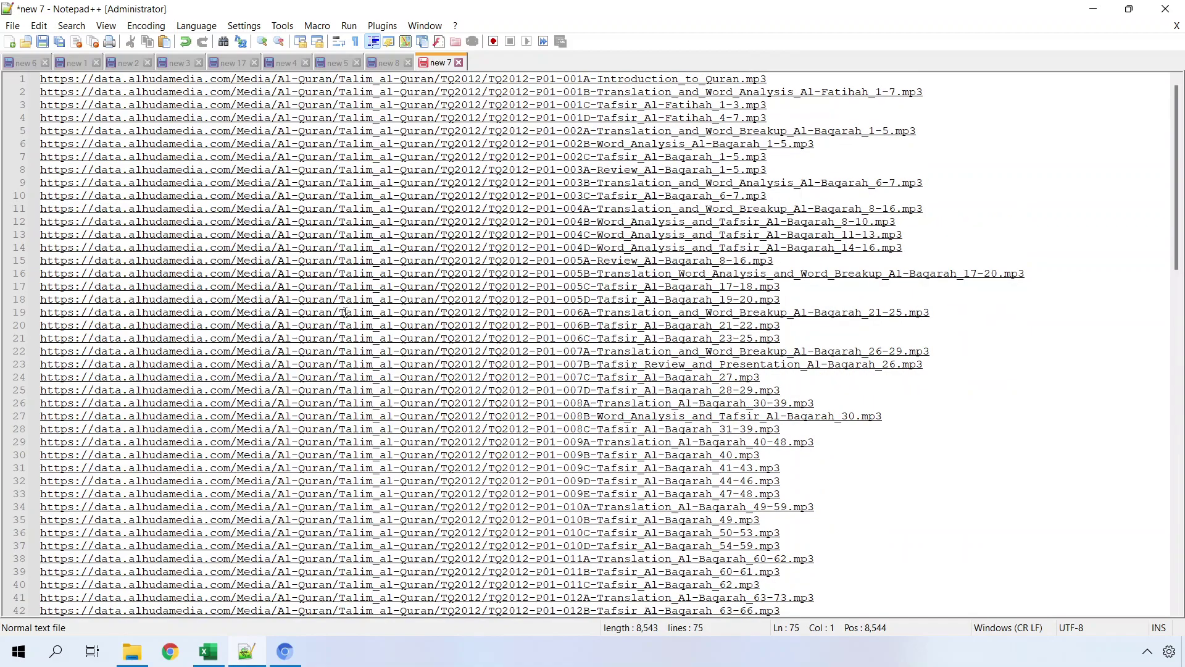
left_click(42, 85)
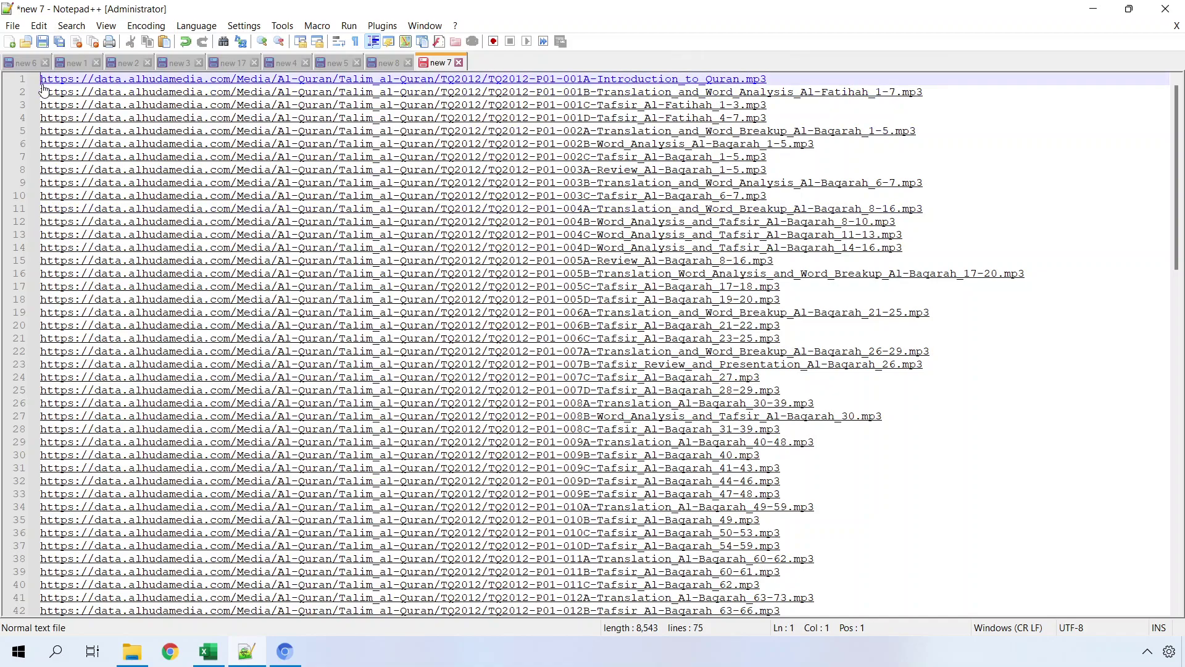
key("Return")
key("Return")
- Write the template line 'curl.exe -O URL' on line 1
left_click(43, 84)
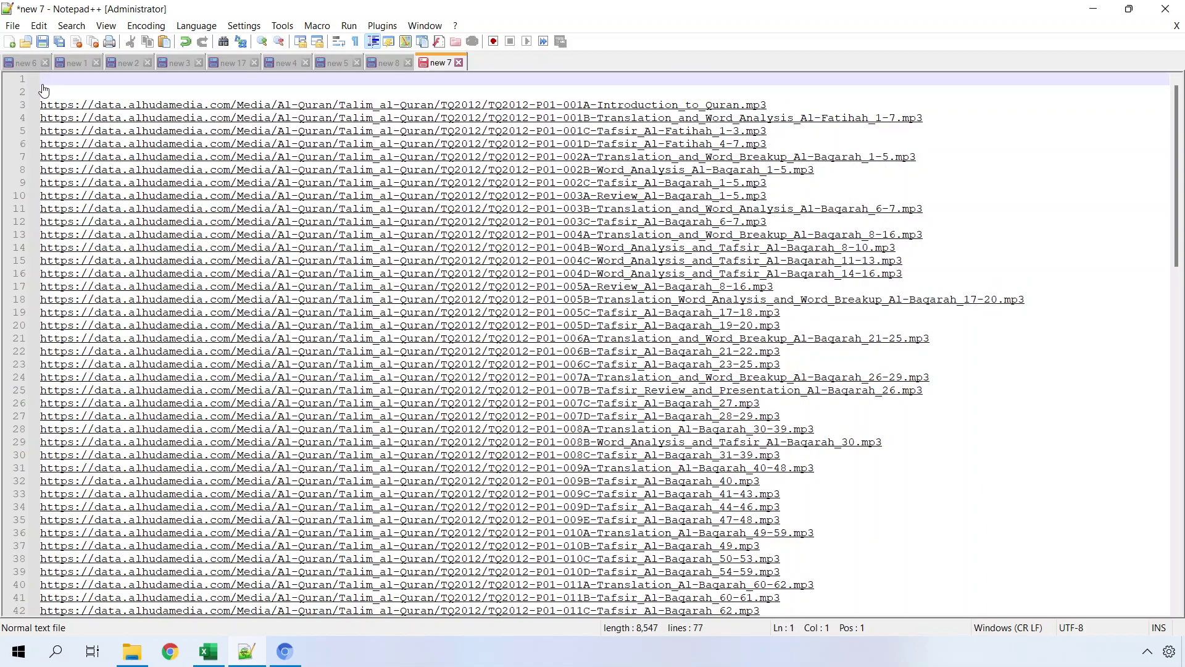
type("eul.exe -")
type("URL")
left_click_drag(122, 79, 39, 81)
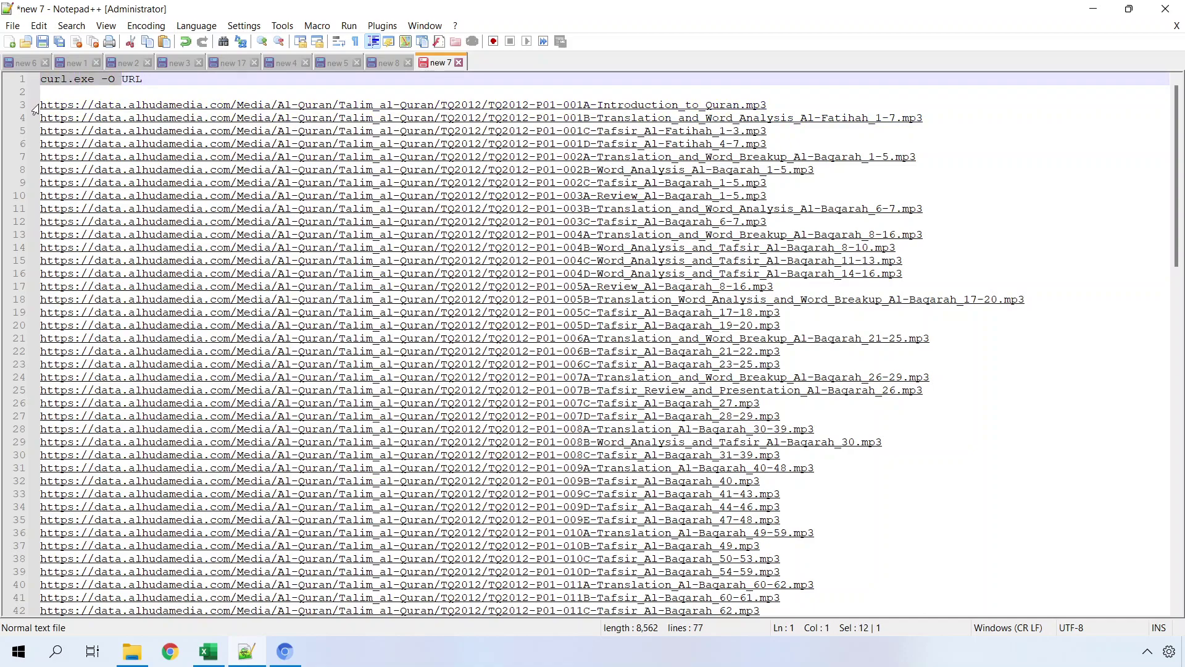
left_click(75, 93)
key("Down")
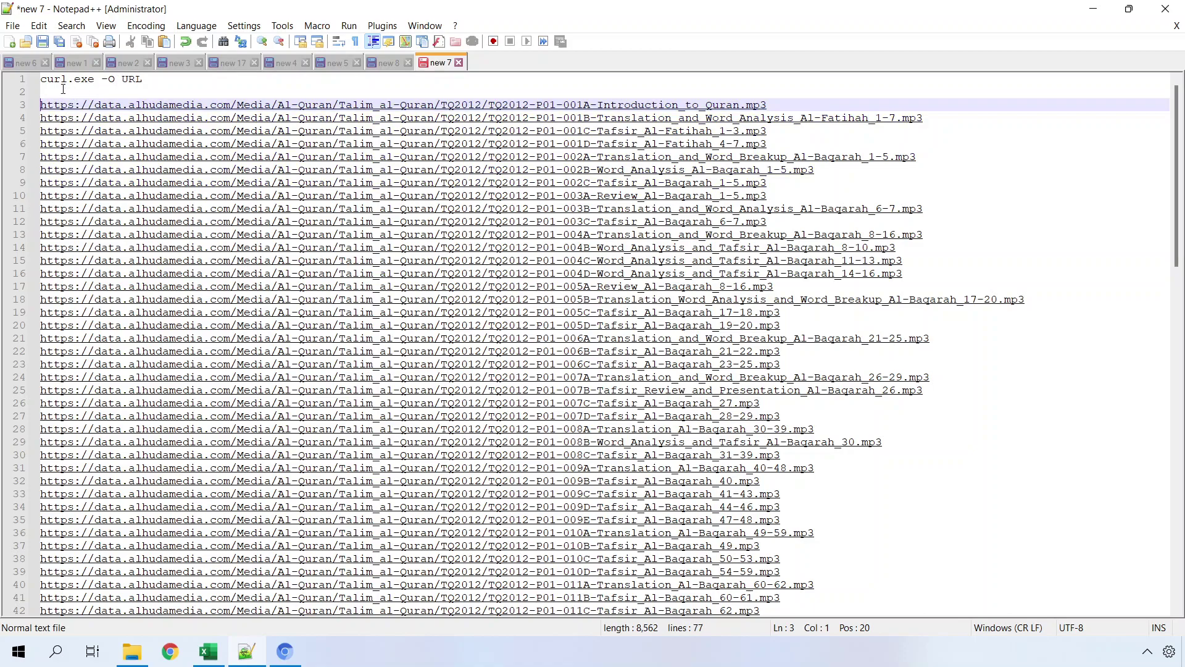
- Regex-replace ^ with 'curl.exe -O ' on all lines using Replace All
key("ctrl+shift+Right")
key("ctrl+h")
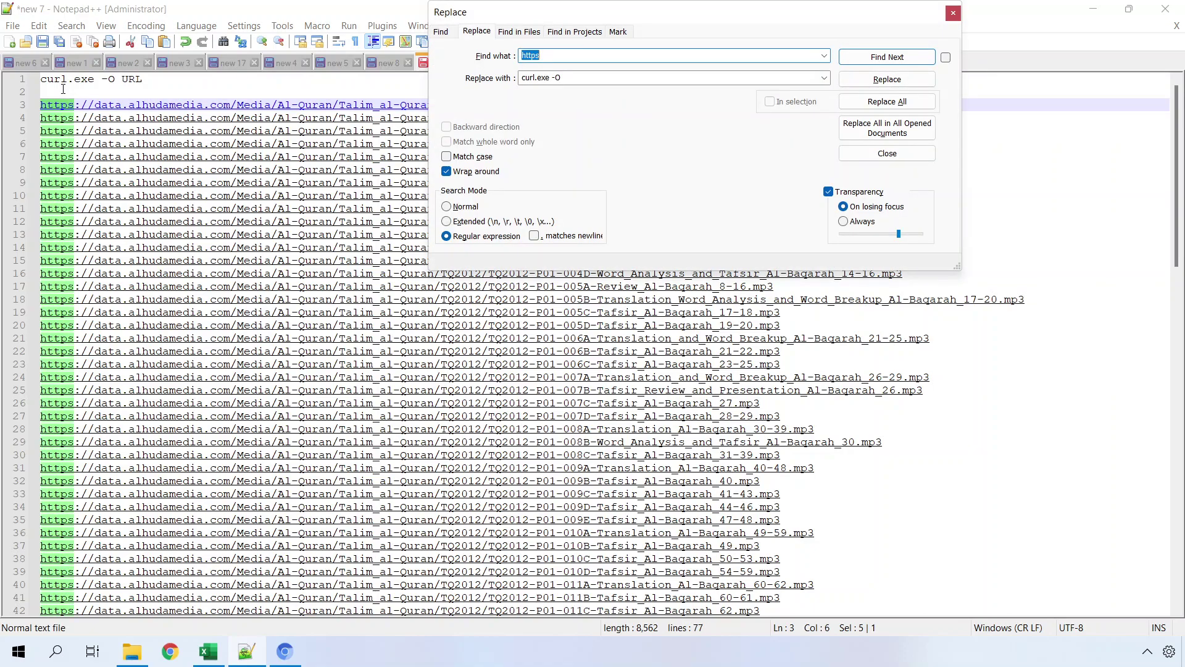
left_click(551, 58)
left_click_drag(541, 57, 517, 63)
type("^")
left_click(531, 79)
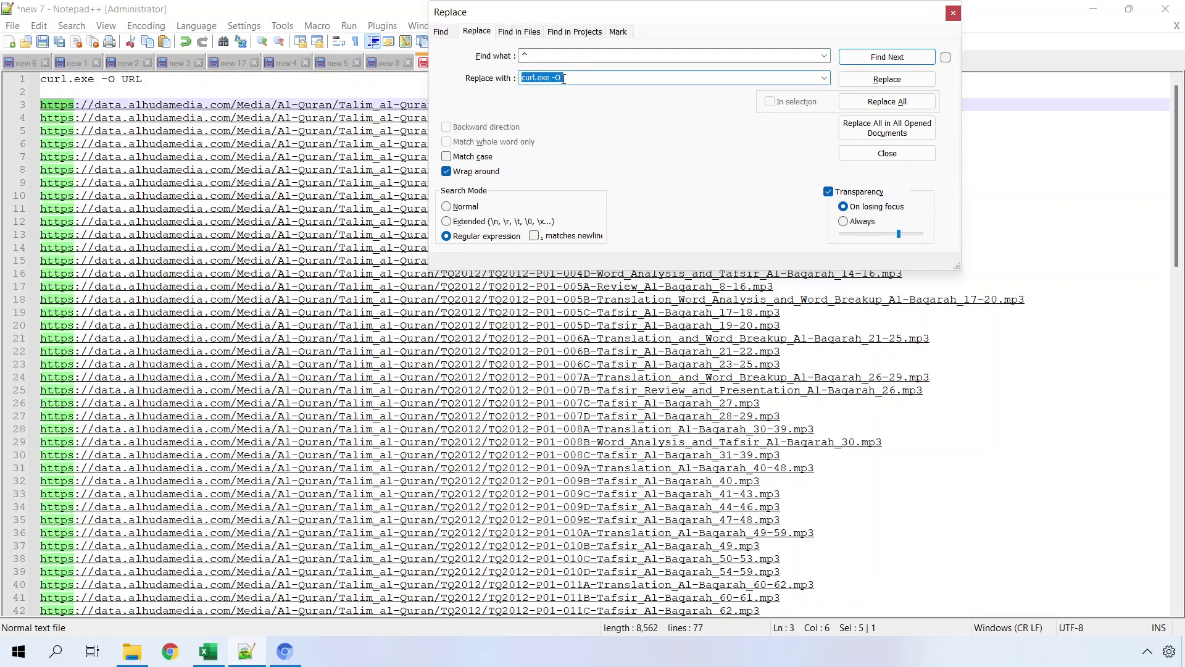
left_click(566, 79)
left_click(874, 102)
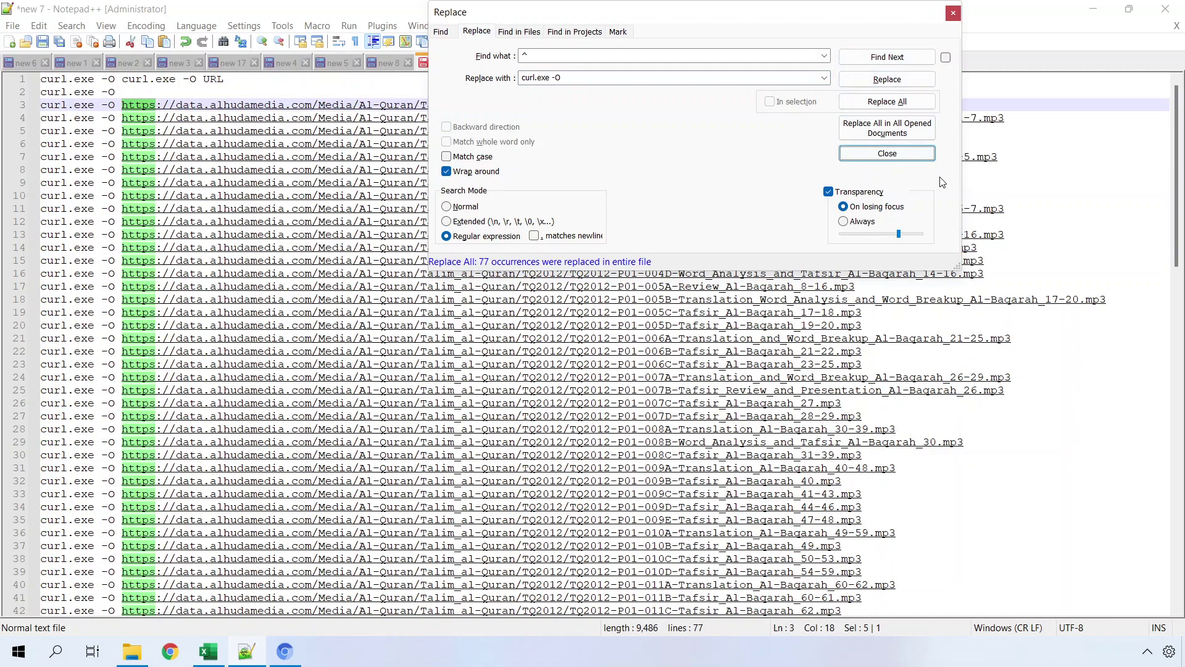
left_click(905, 153)
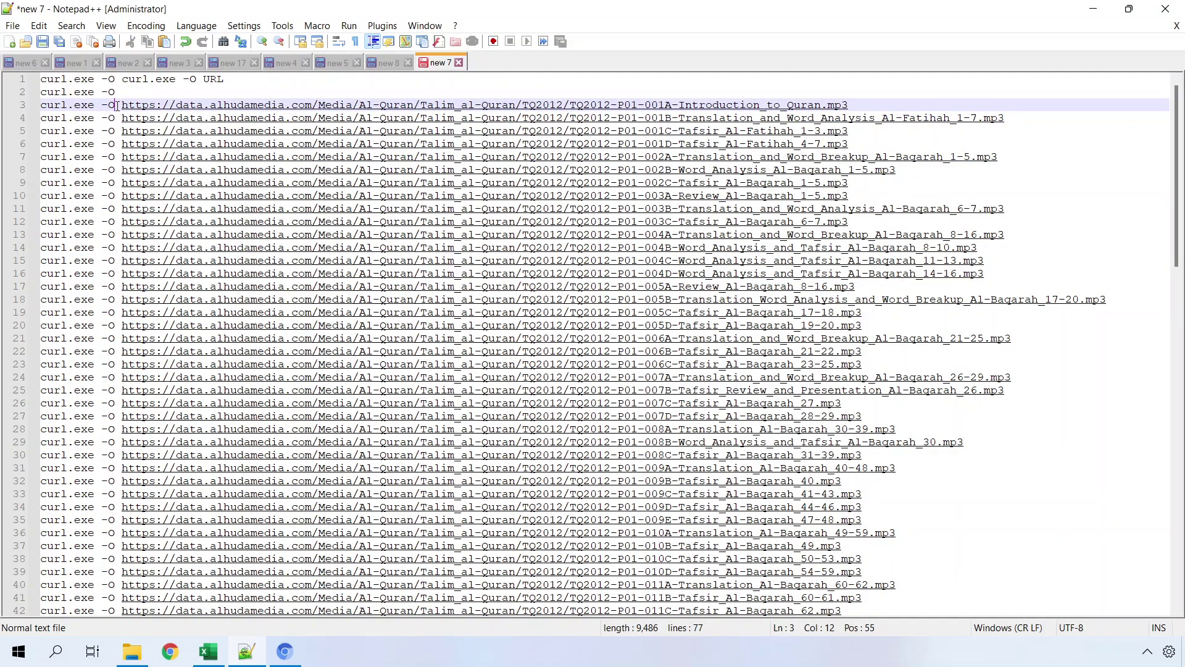
- Delete the two template lines at the top and the stray URL-less curl line at the end
left_click_drag(117, 106, 39, 106)
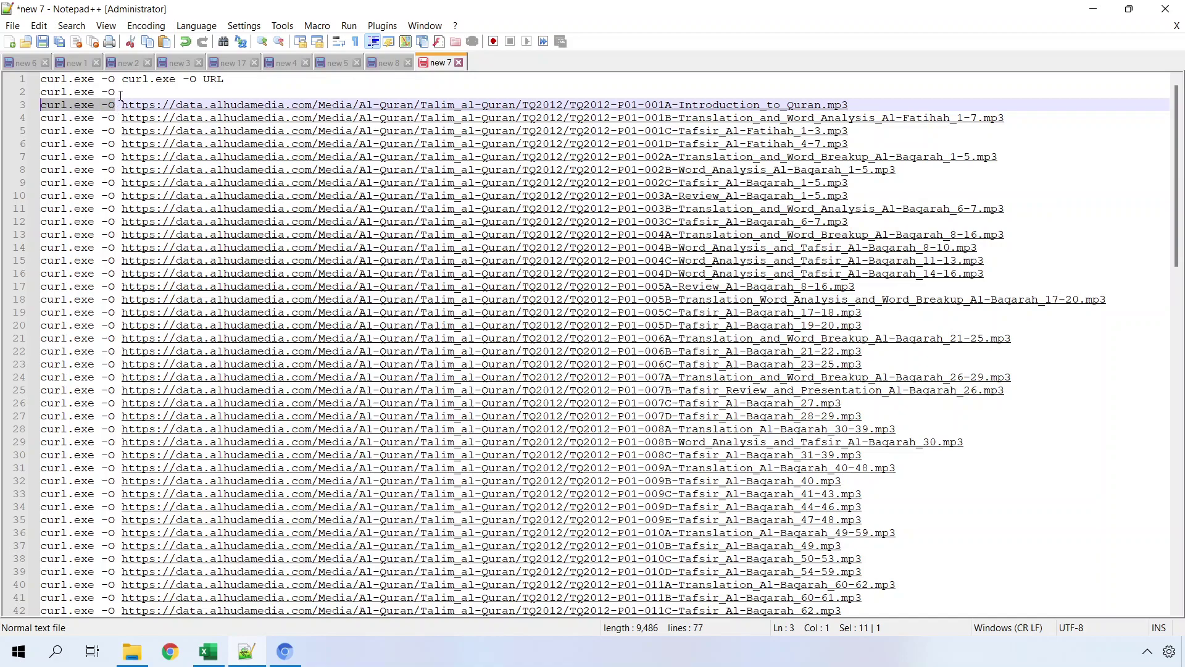
left_click_drag(120, 94, 15, 82)
key("Delete")
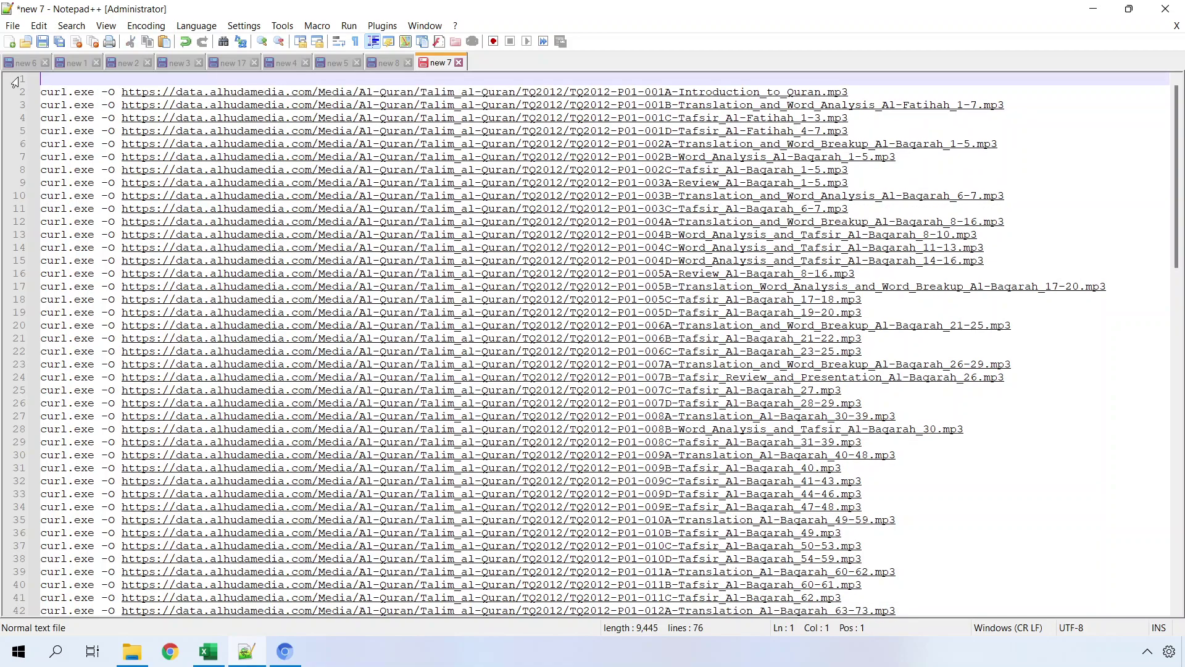
key("Delete")
scroll(91, 202, "down", 12)
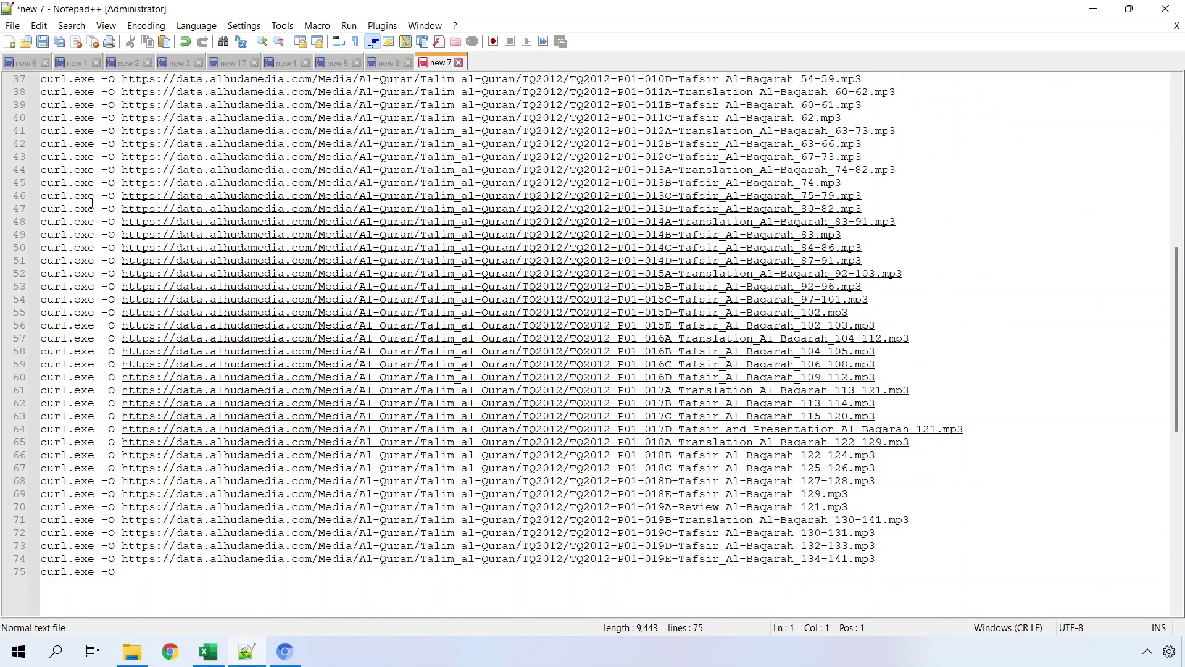
scroll(92, 203, "down", 13)
scroll(92, 203, "up", 5)
left_click_drag(123, 285, 28, 276)
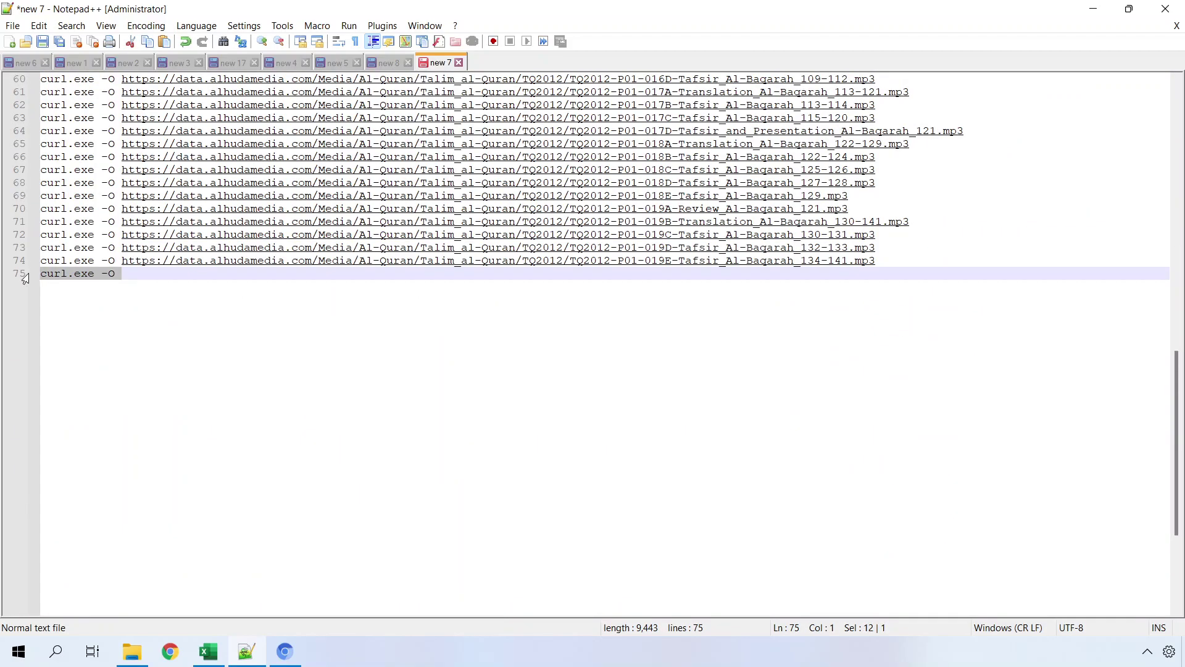
key("BackSpace")
key("BackSpace")
scroll(25, 279, "up", 20)
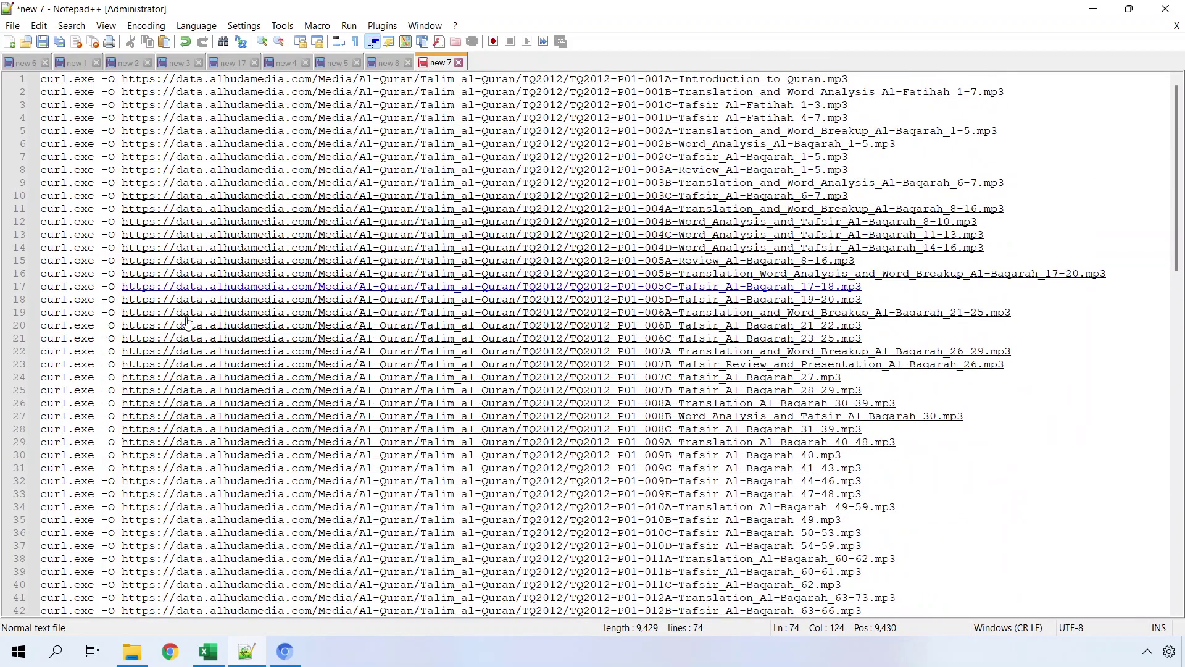
scroll(195, 364, "down", 15)
scroll(194, 364, "up", 15)
- Copy all 74 curl.exe -O download commands to the clipboard
key("ctrl+a")
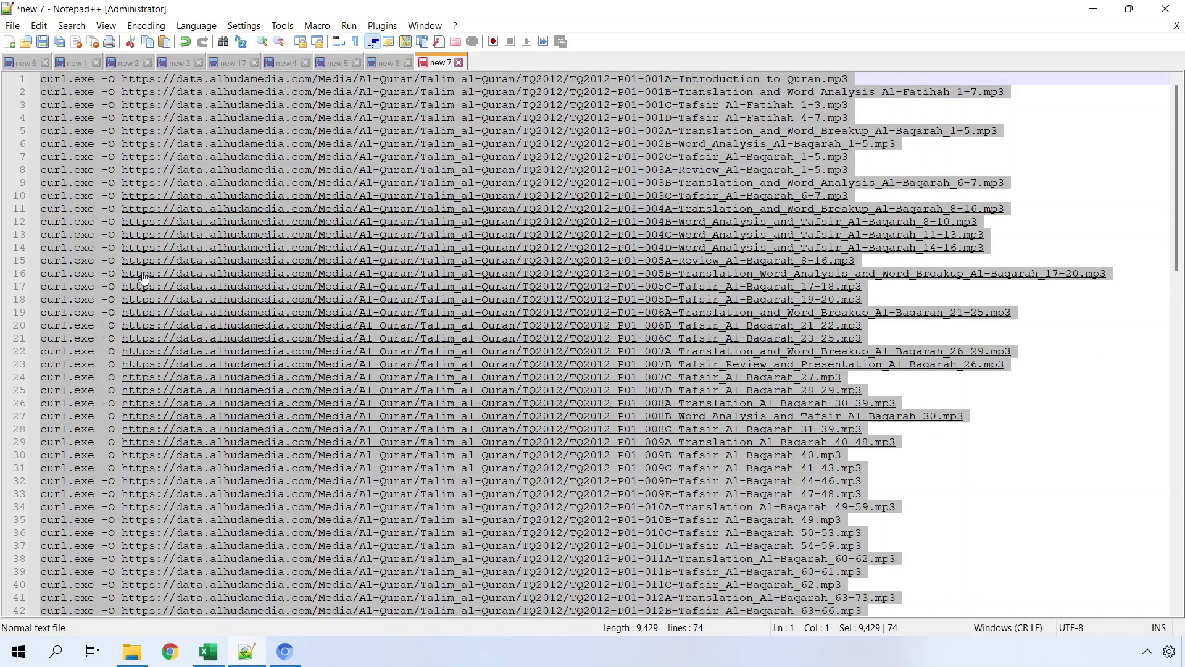
right_click(98, 247)
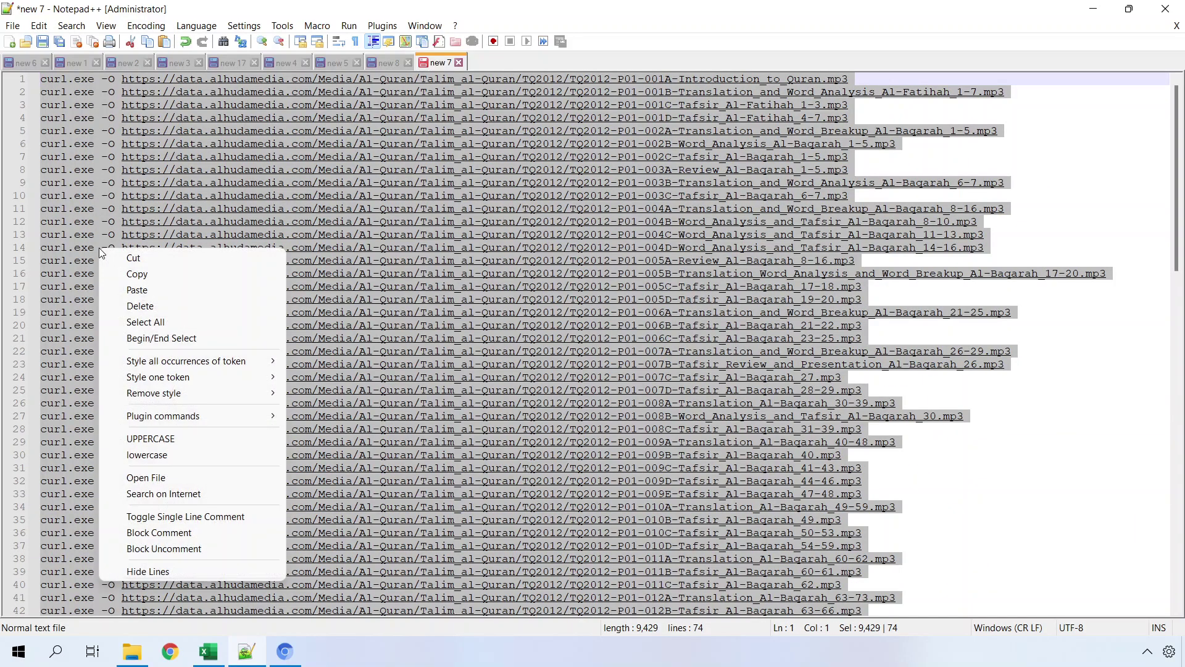
left_click(126, 273)
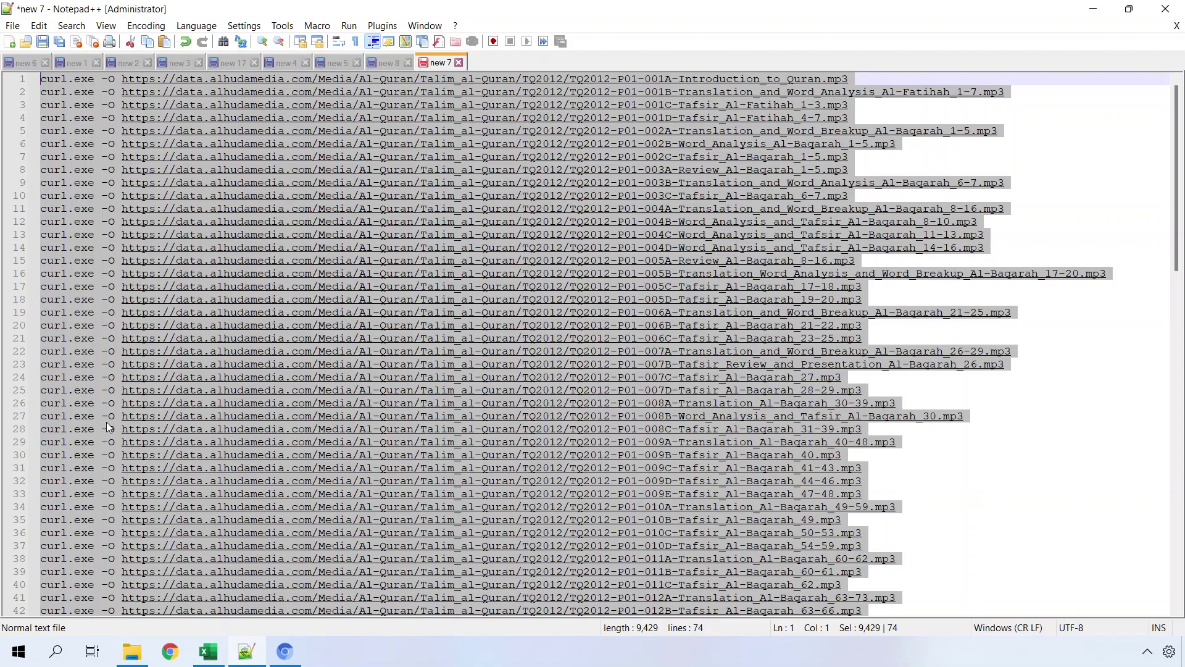
- Open the empty Audio Files folder in Windows Terminal from File Explorer
mouse_move(133, 659)
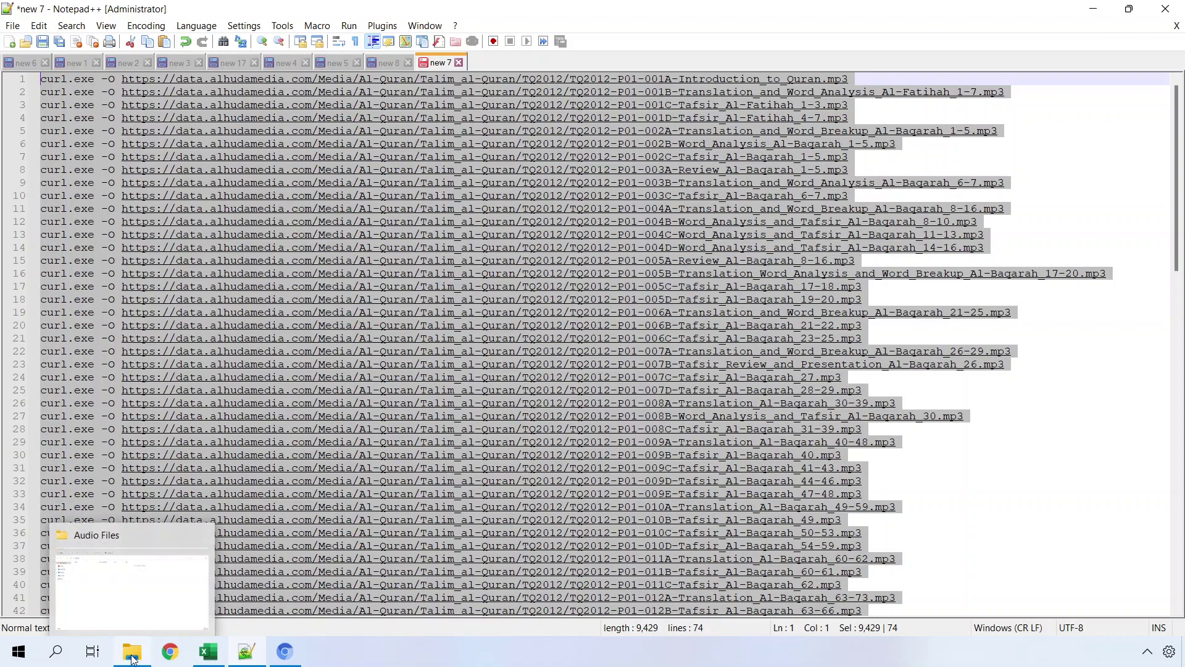
left_click(156, 586)
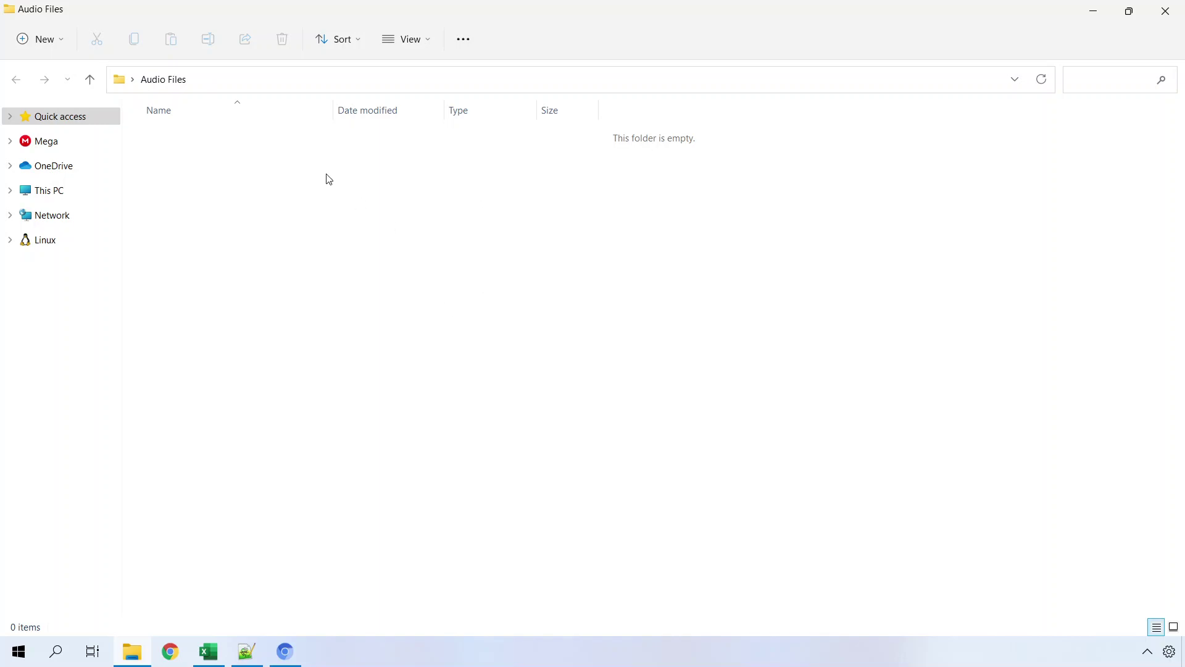
right_click(424, 234)
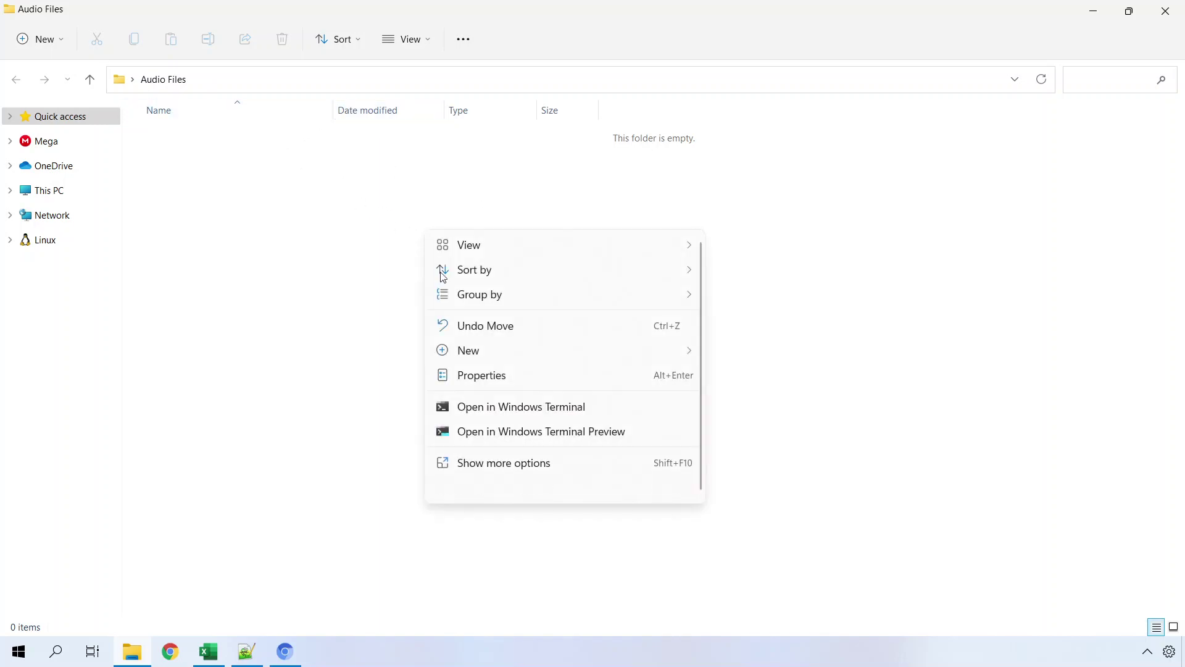
left_click(506, 416)
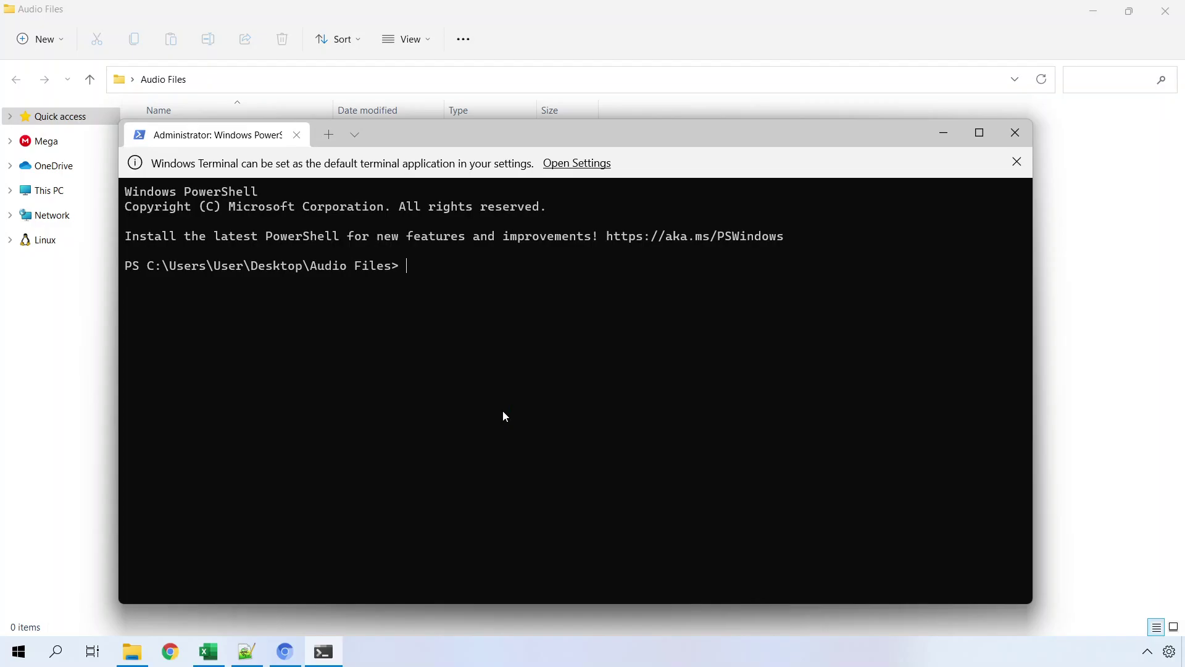
- Paste and run the curl commands in PowerShell, keeping the Audio Files folder visible to watch the mp3s arrive
key("ctrl+v")
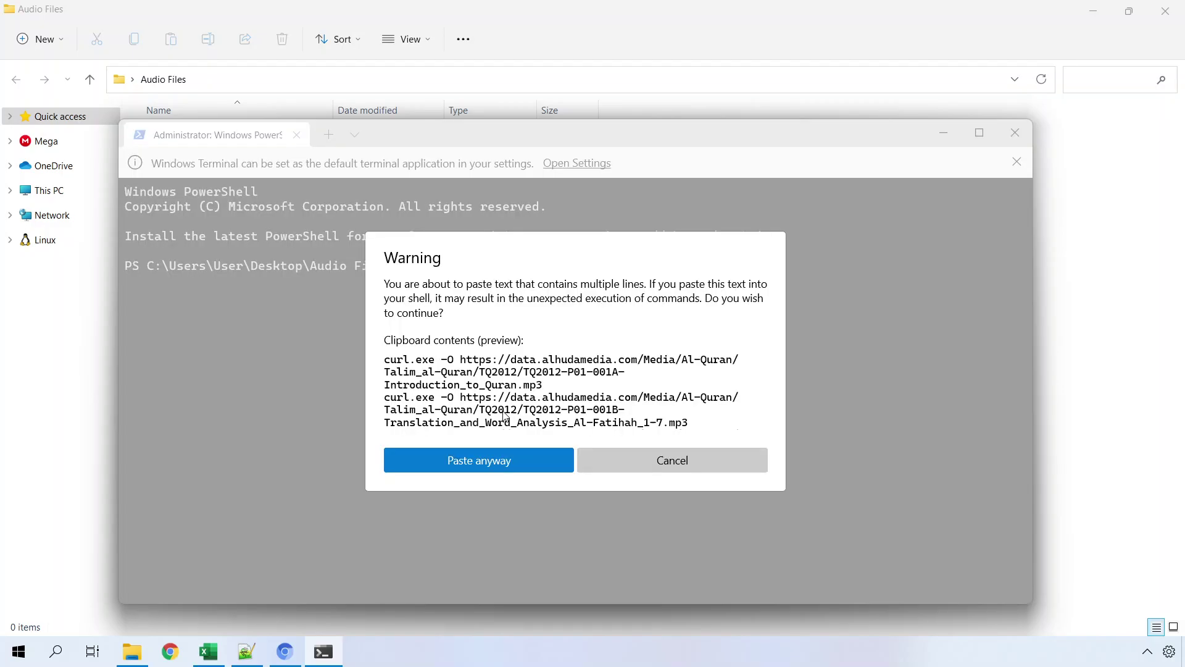
left_click(494, 461)
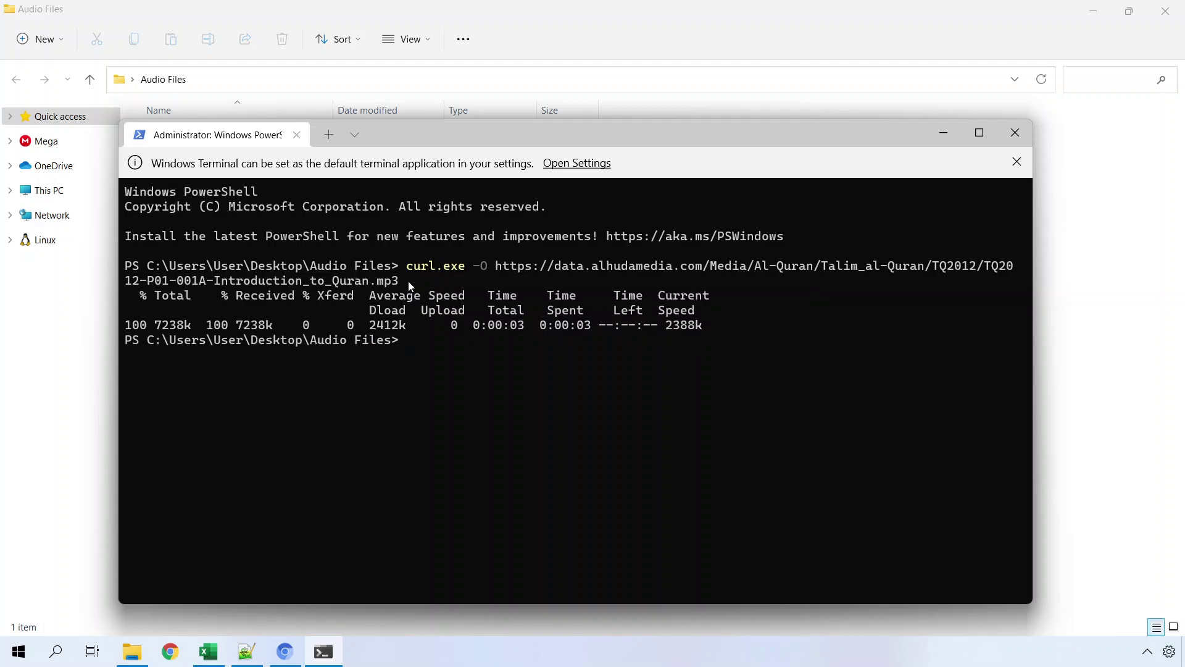
left_click_drag(479, 136, 801, 124)
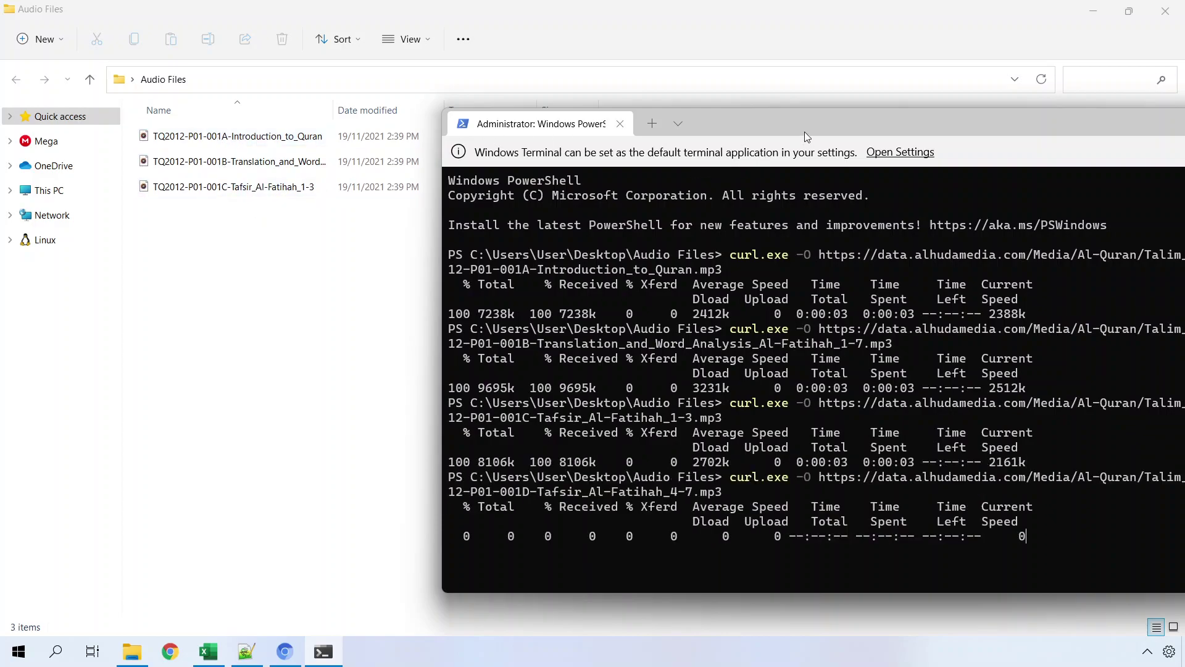
left_click_drag(823, 124, 677, 242)
left_click_drag(590, 249, 560, 92)
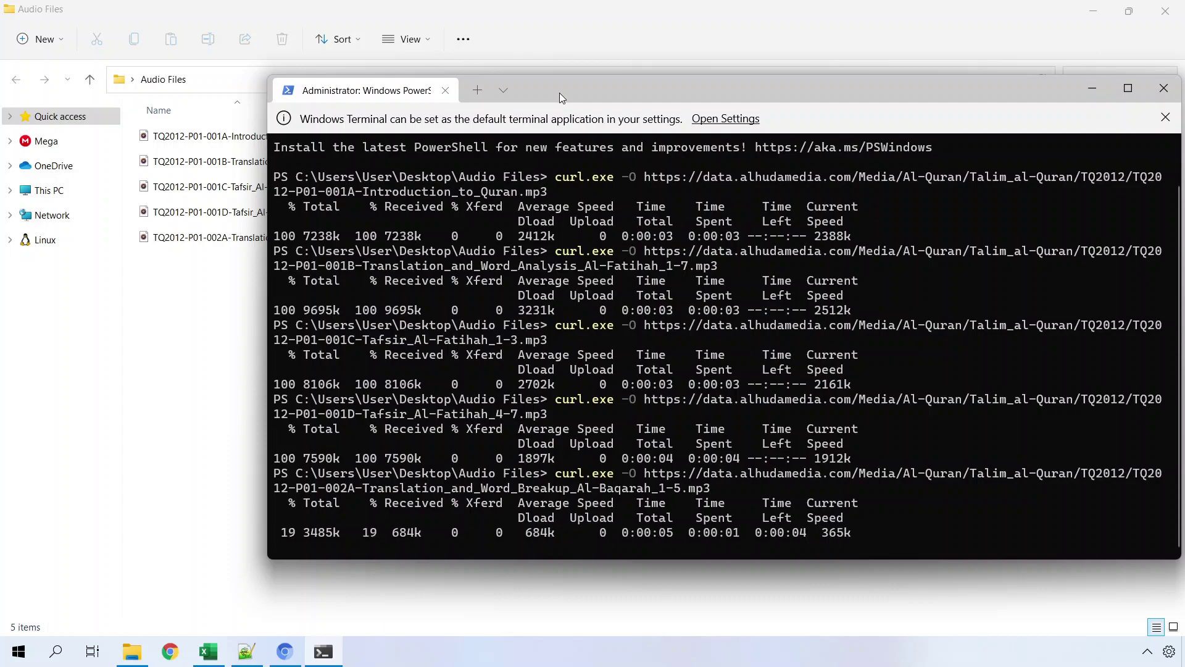